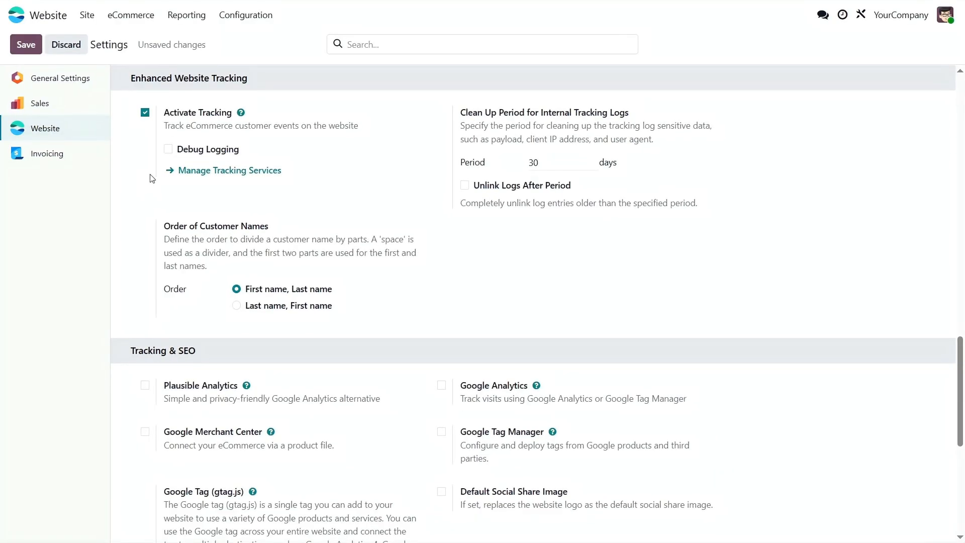
Enable Debug Logging for eCommerce tracking, save the website settings, and open the tracking services list
click(167, 149)
click(24, 45)
click(254, 19)
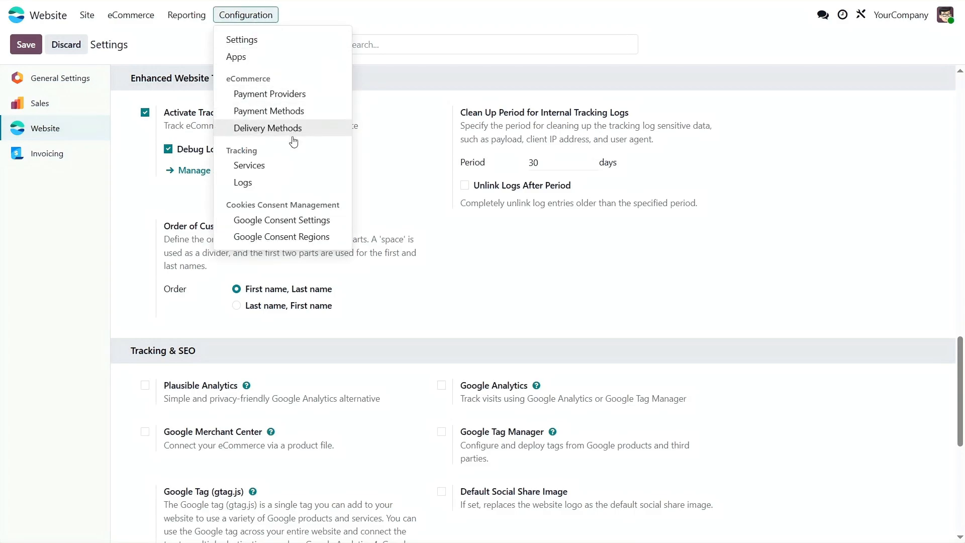
click(295, 166)
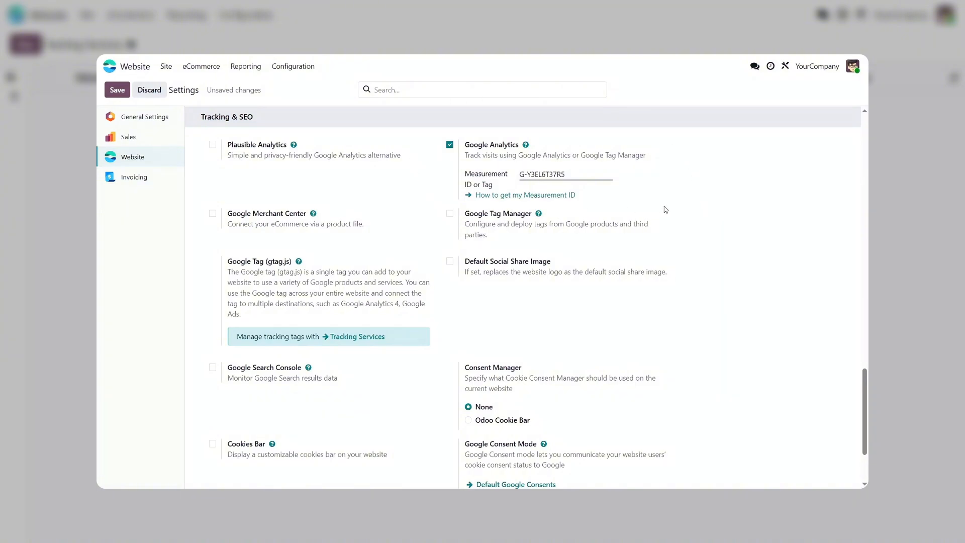
Clear the Google Analytics measurement ID, turn Google Analytics off in the website settings, and save
drag(568, 175, 487, 171)
key(BackSpace)
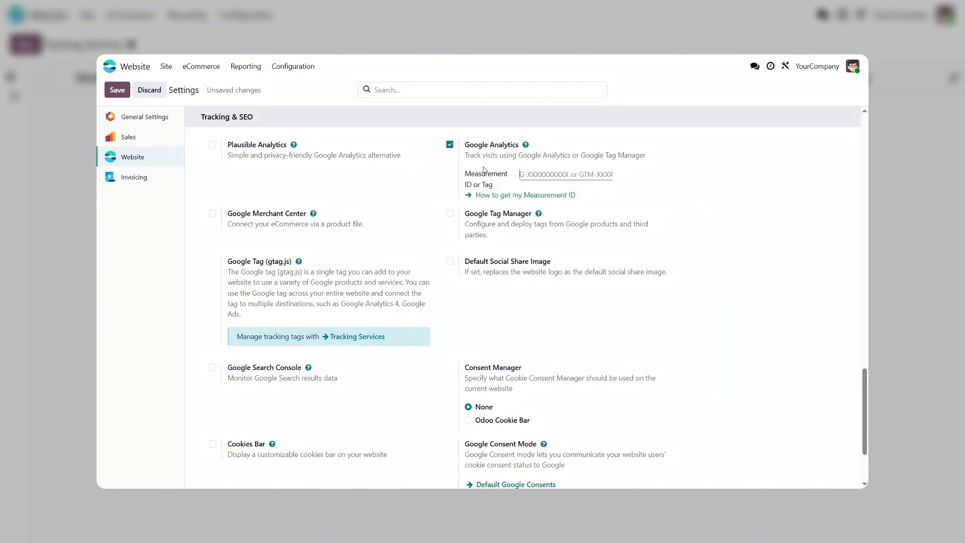
click(449, 145)
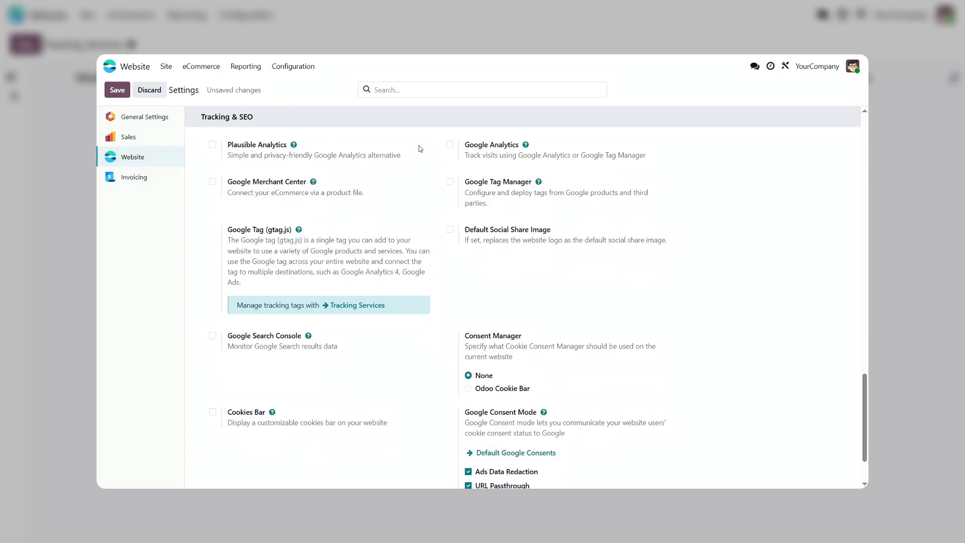
click(117, 89)
Create a new tracking service for My Website with the type Google Ads
click(358, 305)
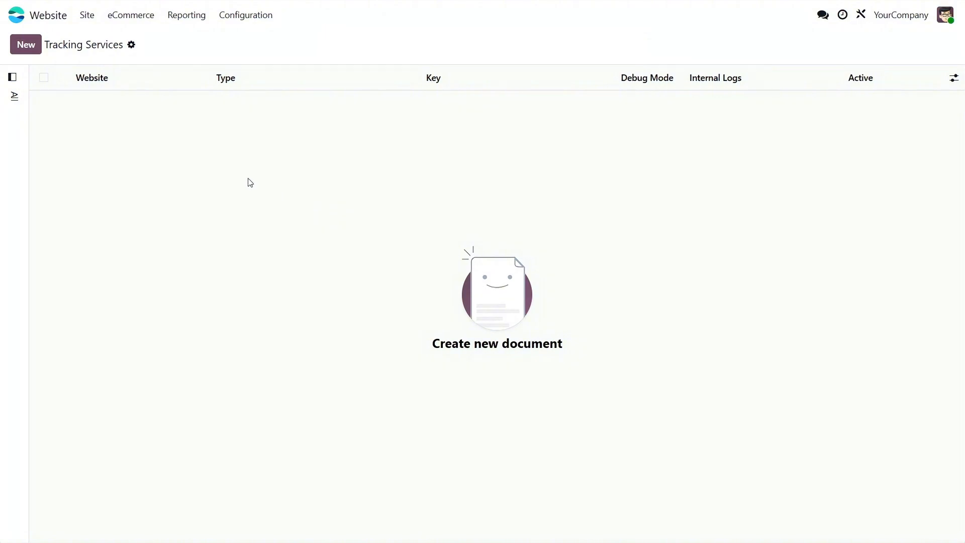
click(28, 50)
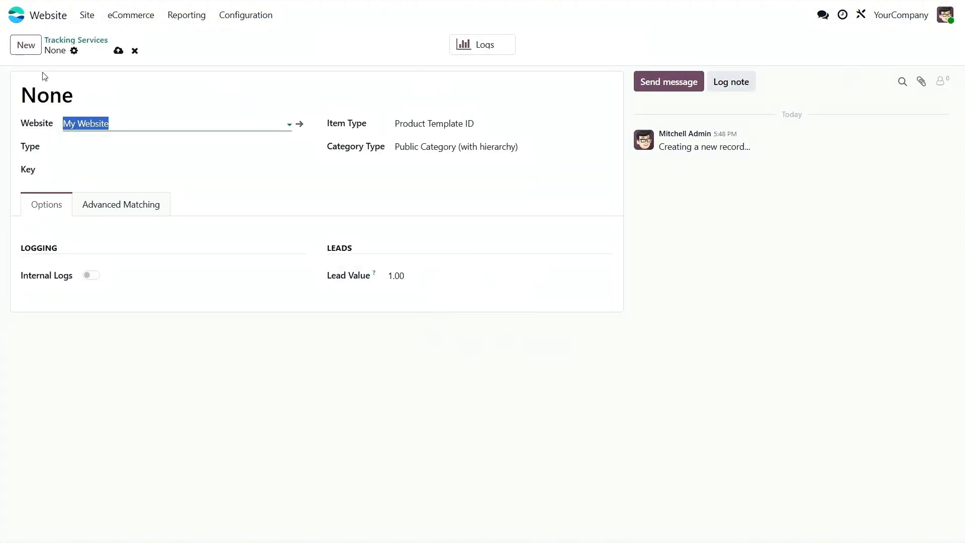
click(124, 126)
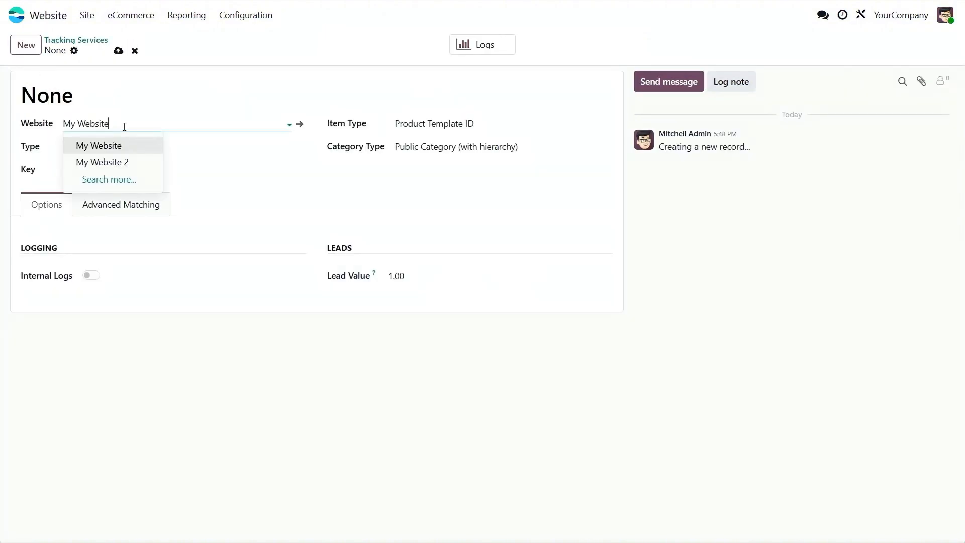
click(149, 150)
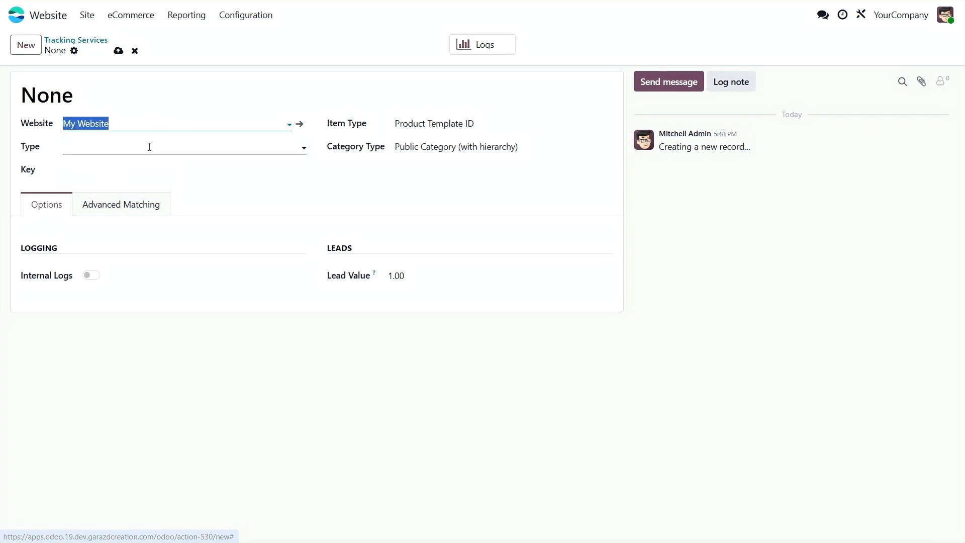
click(111, 146)
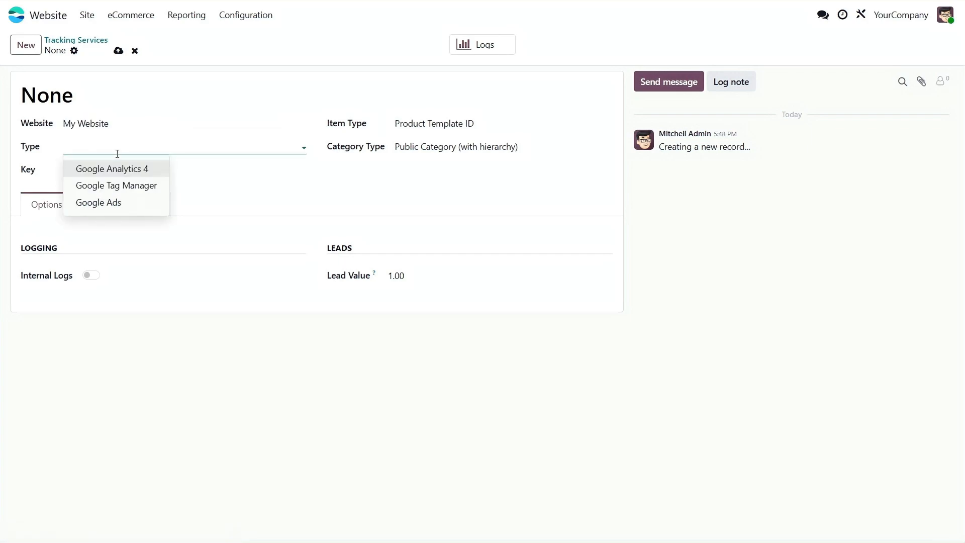
click(134, 203)
Paste the Google Ads tag ID into the Key field and save the tracking service
click(115, 170)
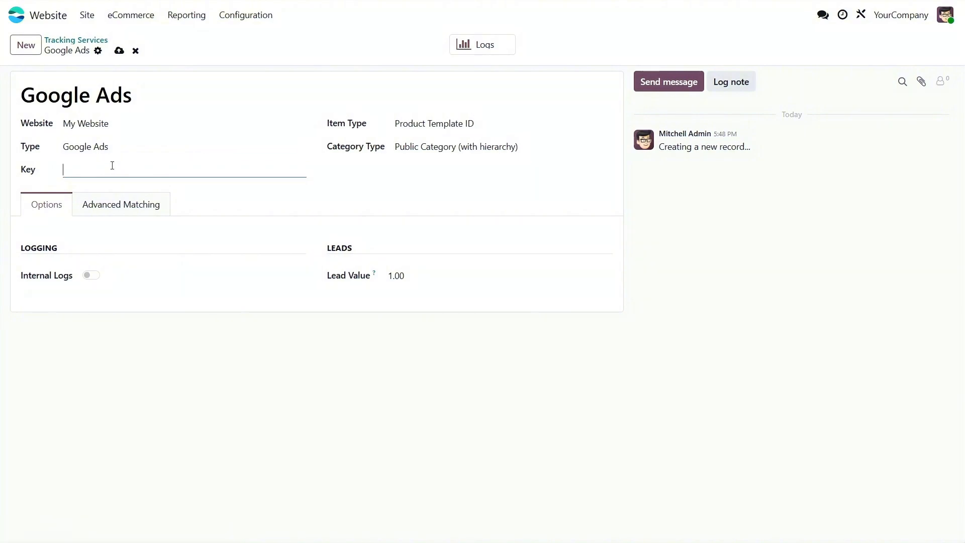
key(ctrl+v)
click(194, 199)
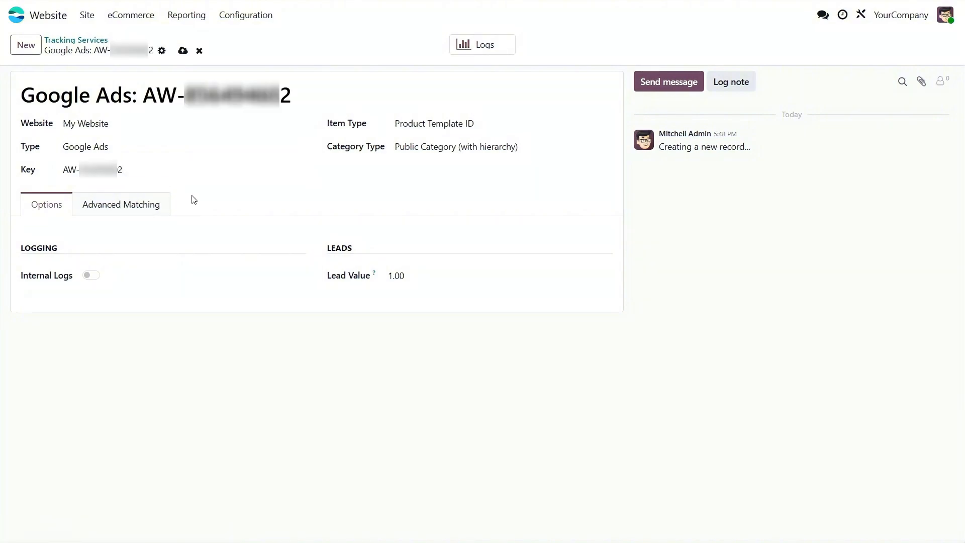
click(182, 50)
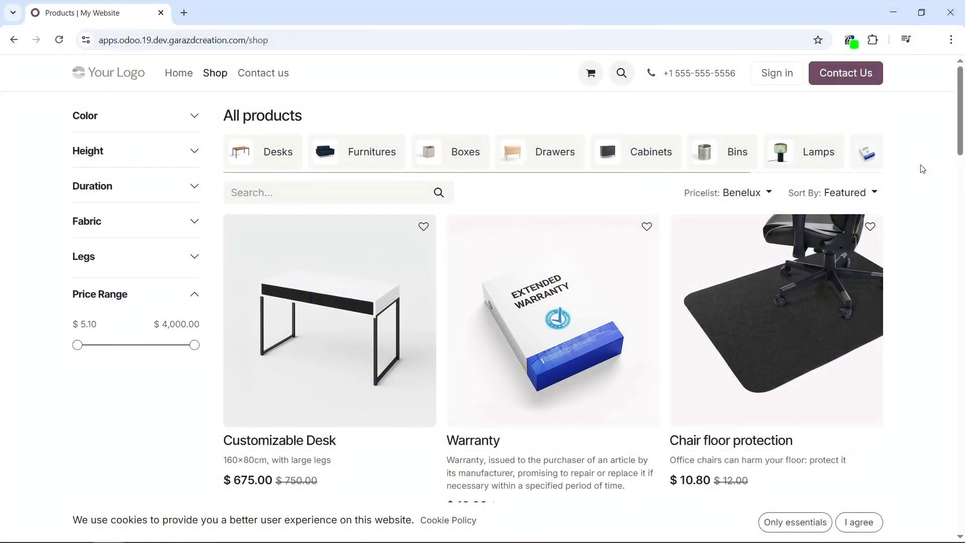
Check the Google consent signals on the shop page before and after accepting all cookies
click(849, 40)
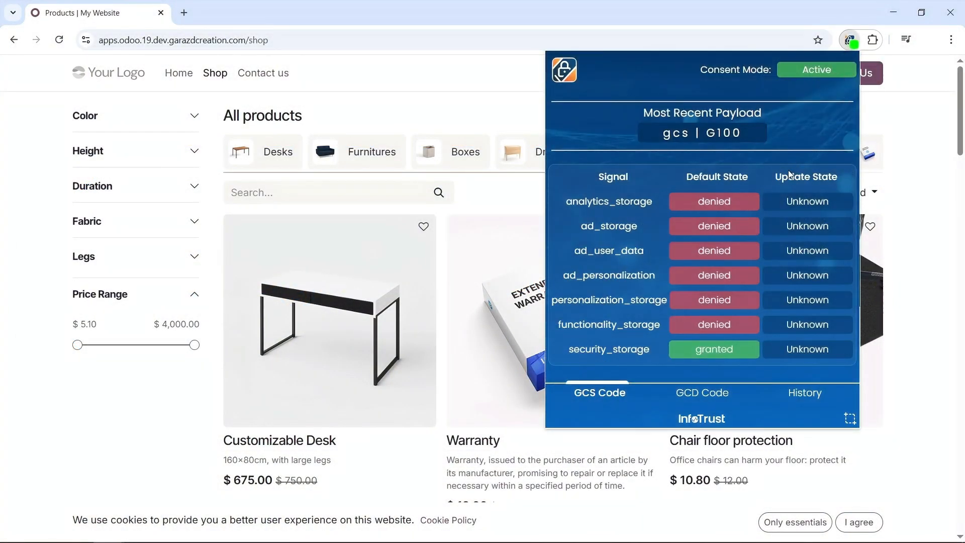
click(957, 259)
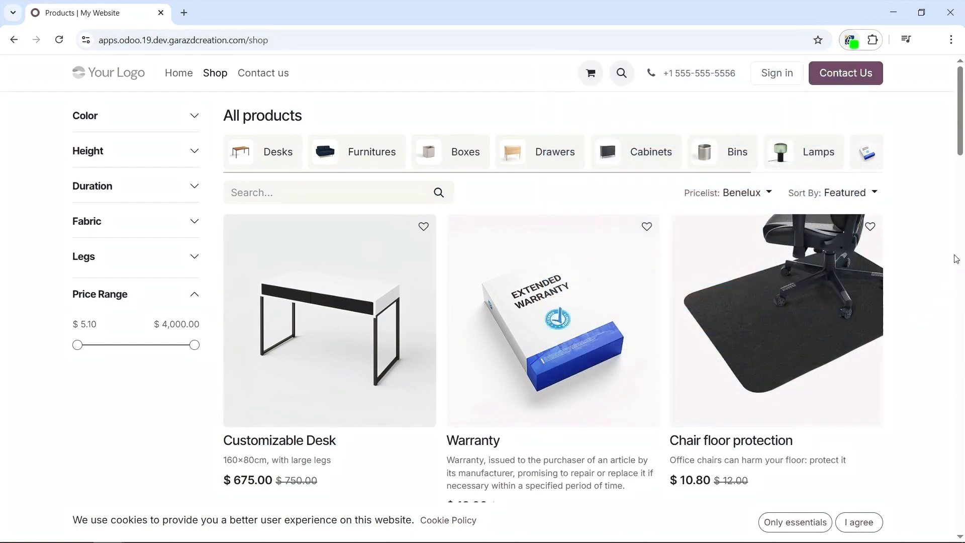
click(870, 525)
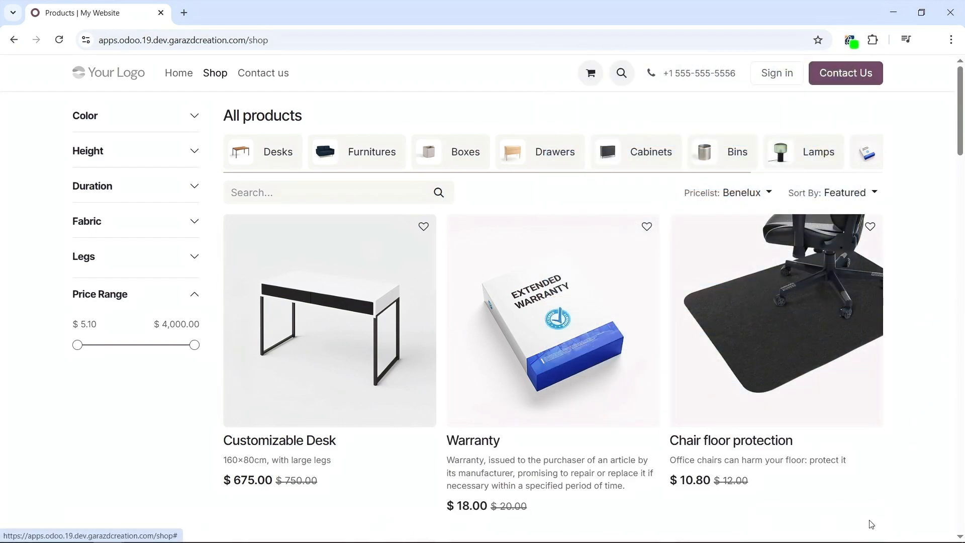
click(852, 42)
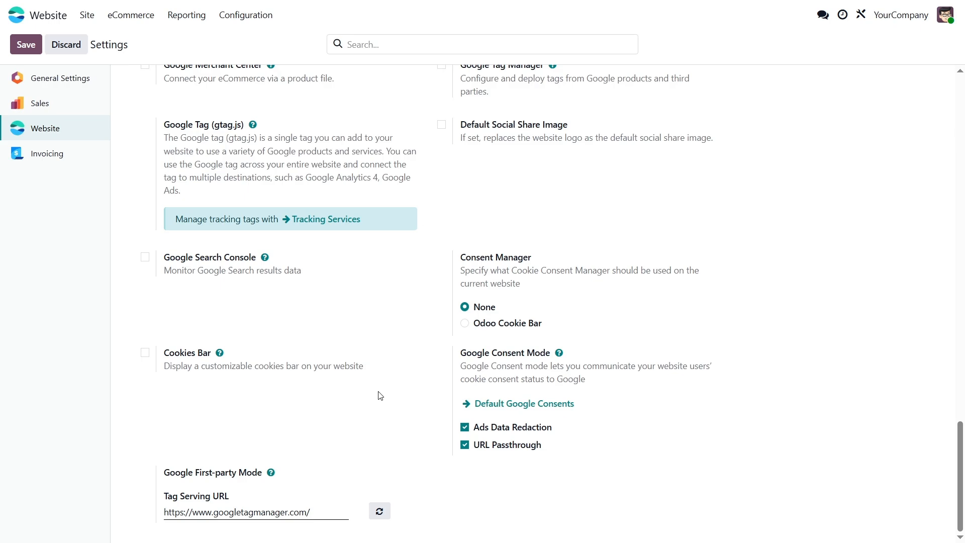
Enable the Cookies Bar, set the Consent Manager to Odoo Cookie Bar, and save the website settings
click(145, 353)
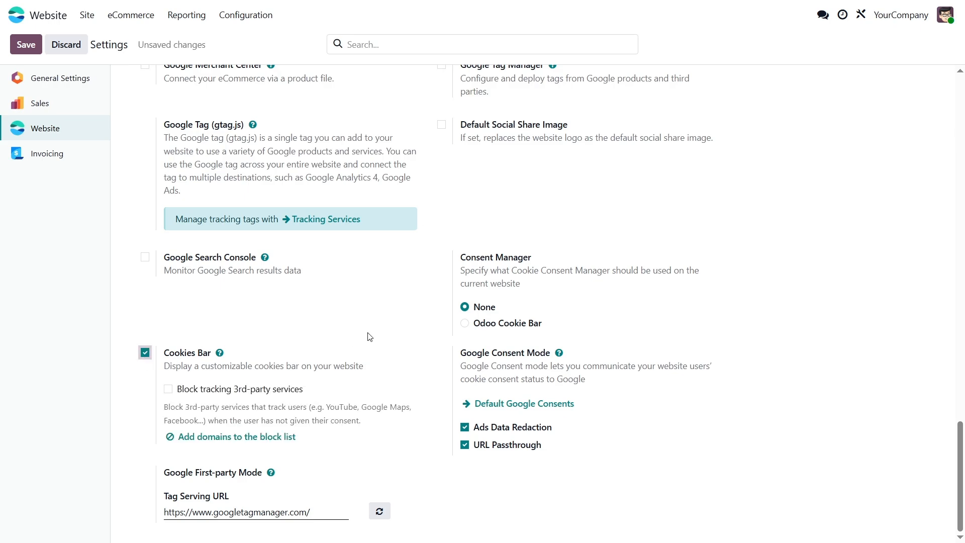
click(475, 328)
click(34, 50)
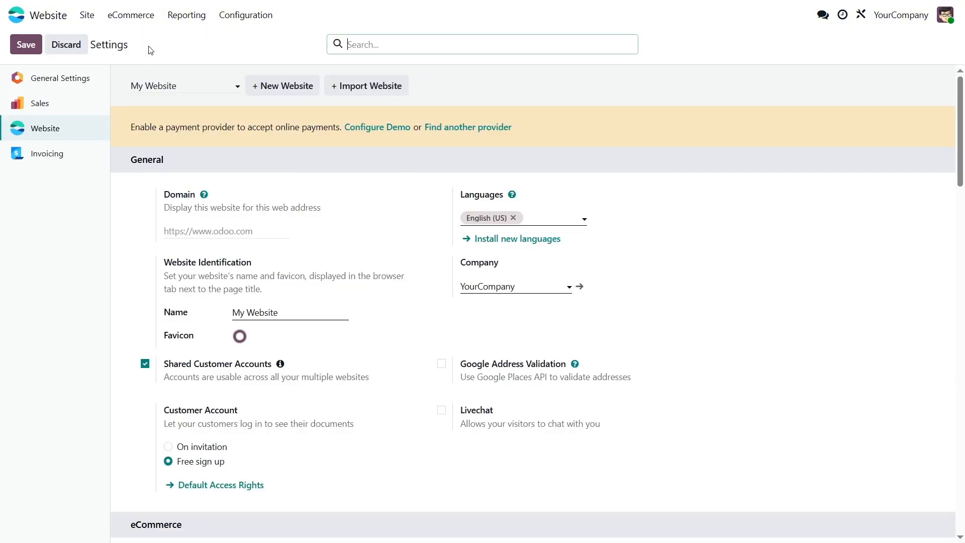
Create a Google Consent Settings record for My Website and open its Regions field for editing
click(243, 20)
click(308, 221)
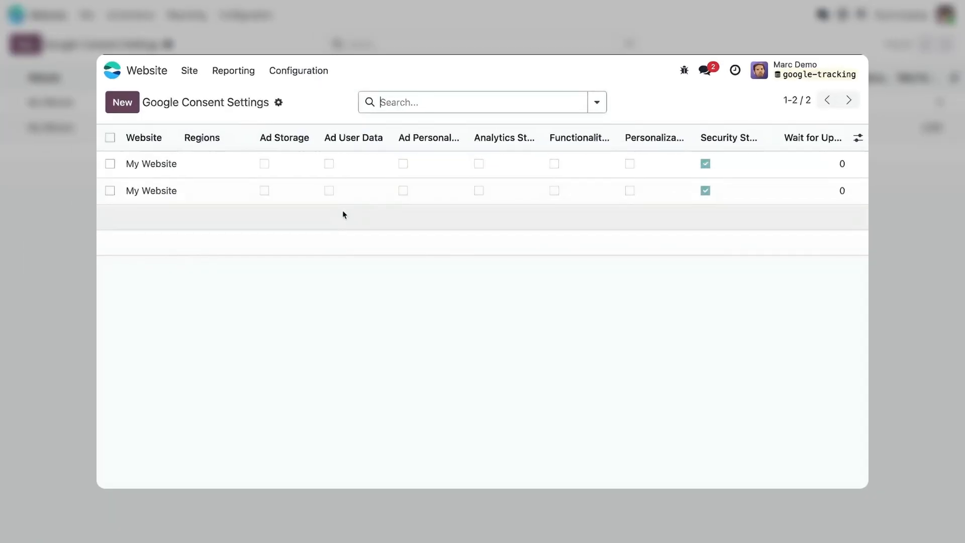
click(125, 104)
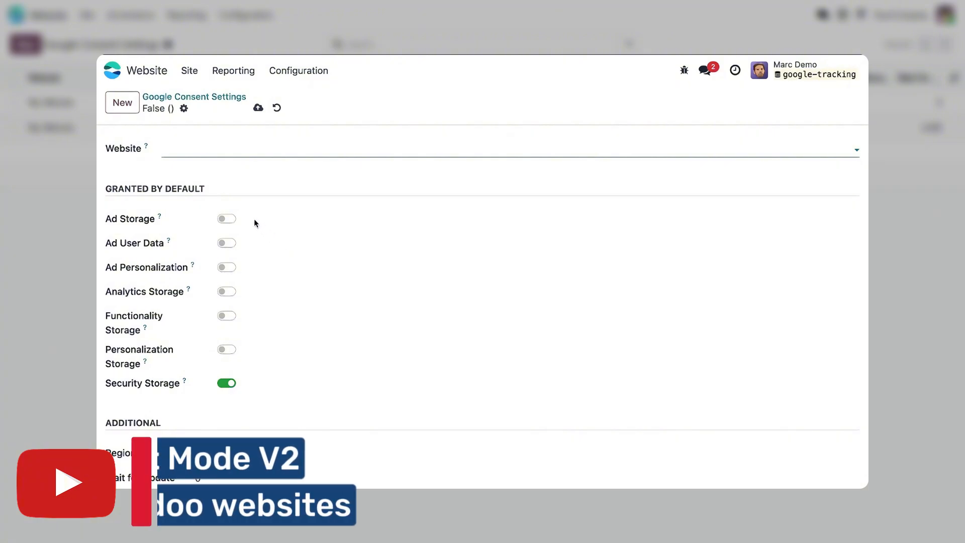
click(201, 152)
click(200, 172)
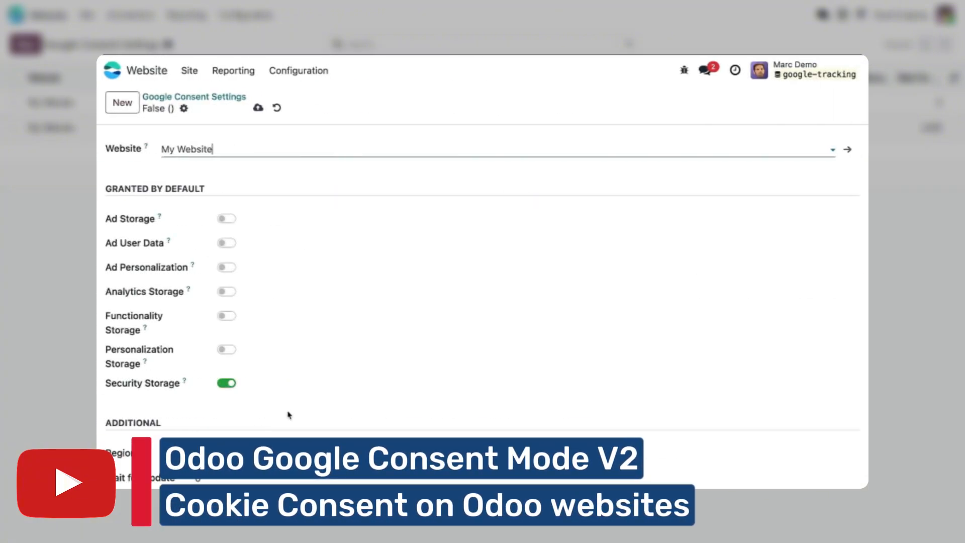
click(279, 453)
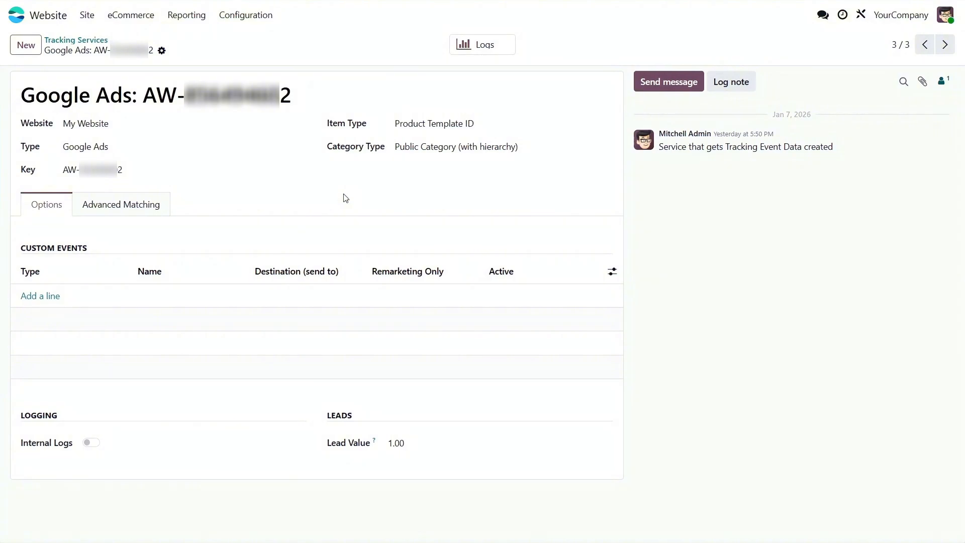
Set the Google Ads service's Item Type to Product Variant ID and review the Category Type options
click(513, 122)
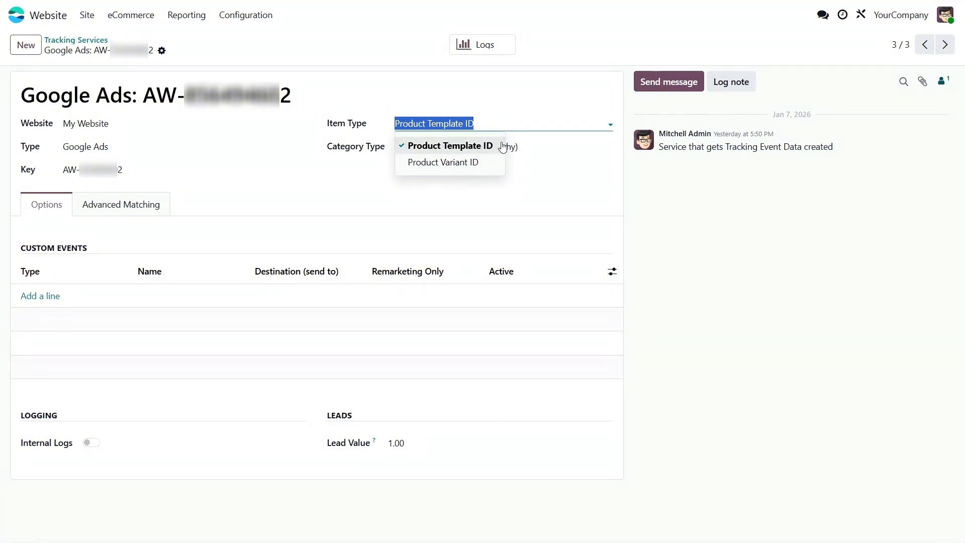
click(489, 162)
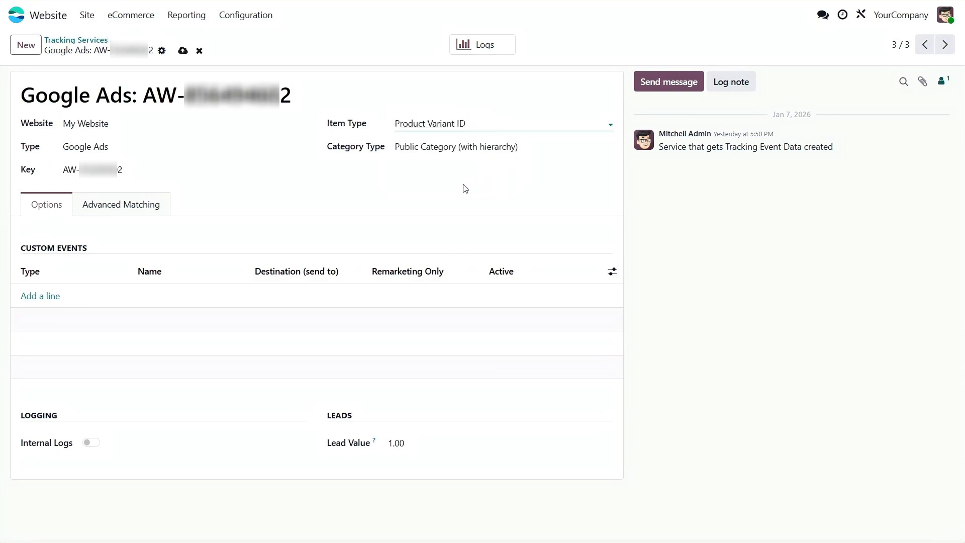
click(528, 145)
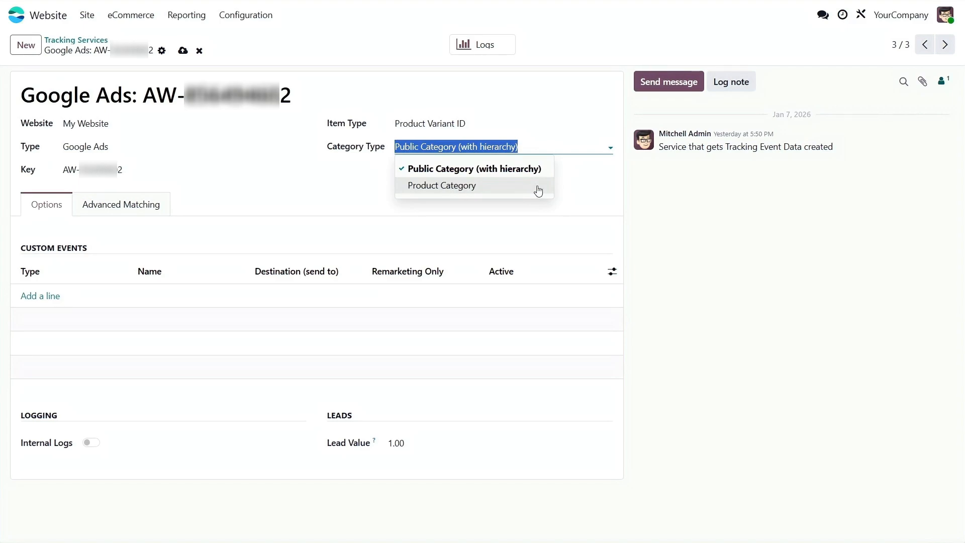
click(594, 190)
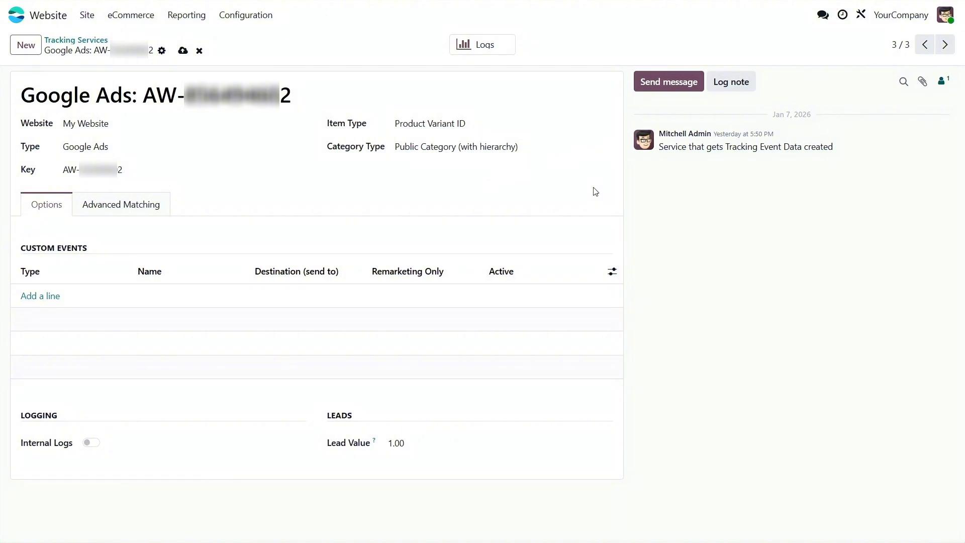
Set the Google Ads service's Lead Value to 100 and save the record
click(424, 446)
text(100)
click(421, 470)
click(182, 51)
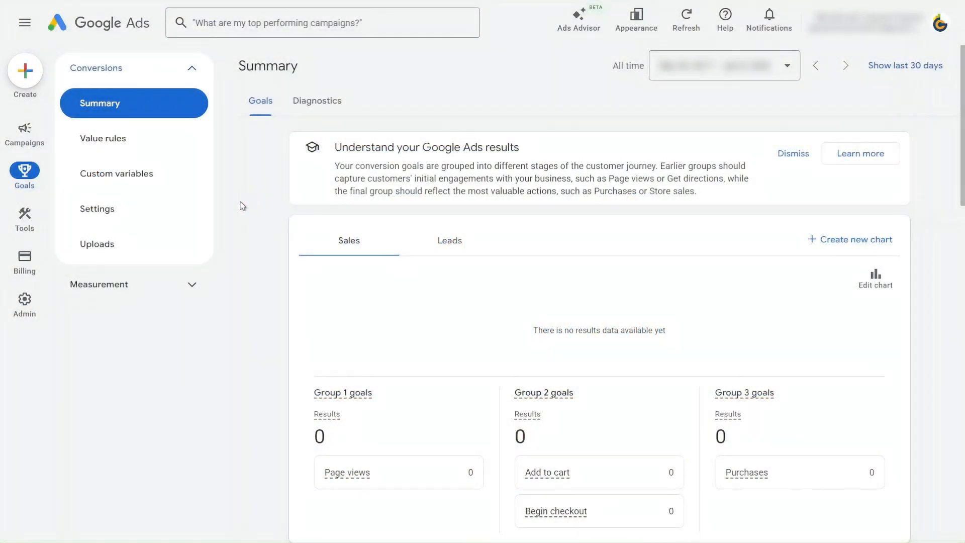
Switch to Google Ads, review the Enhanced conversions section in the conversion settings, and return to the conversions summary
click(149, 213)
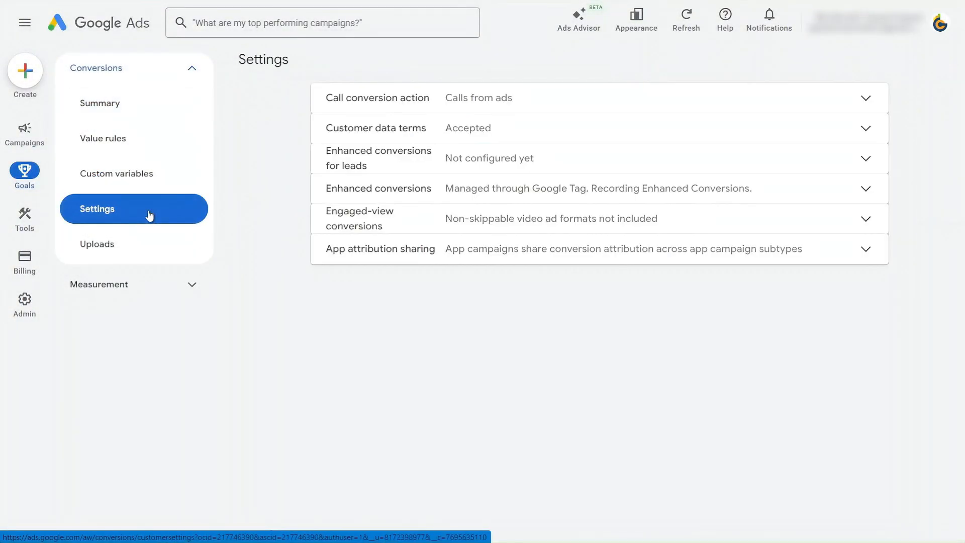
click(406, 190)
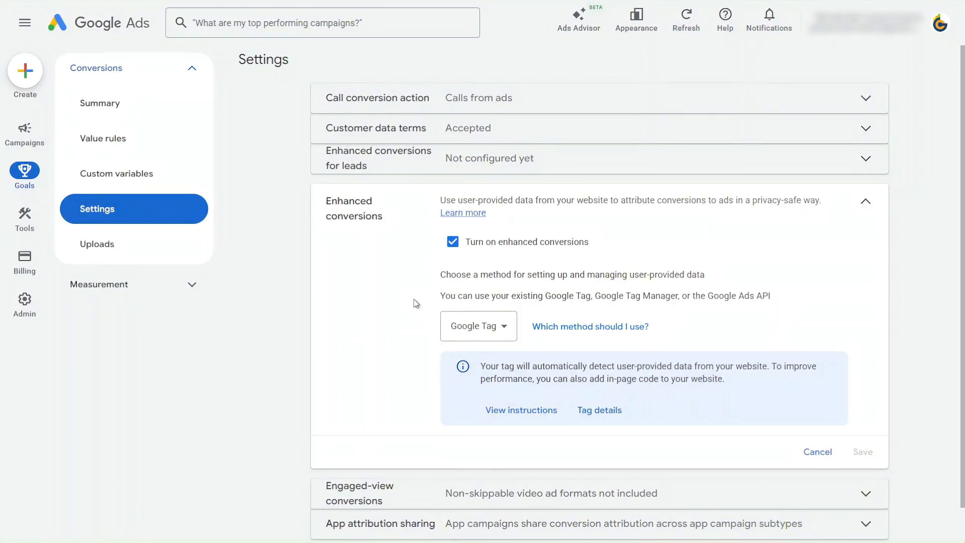
click(162, 108)
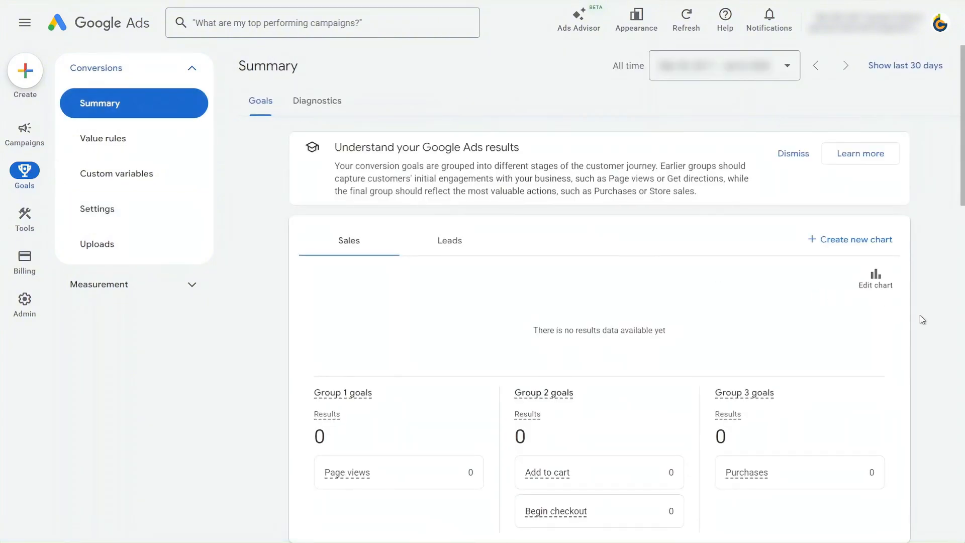
scroll(930, 319, down, 2)
click(872, 462)
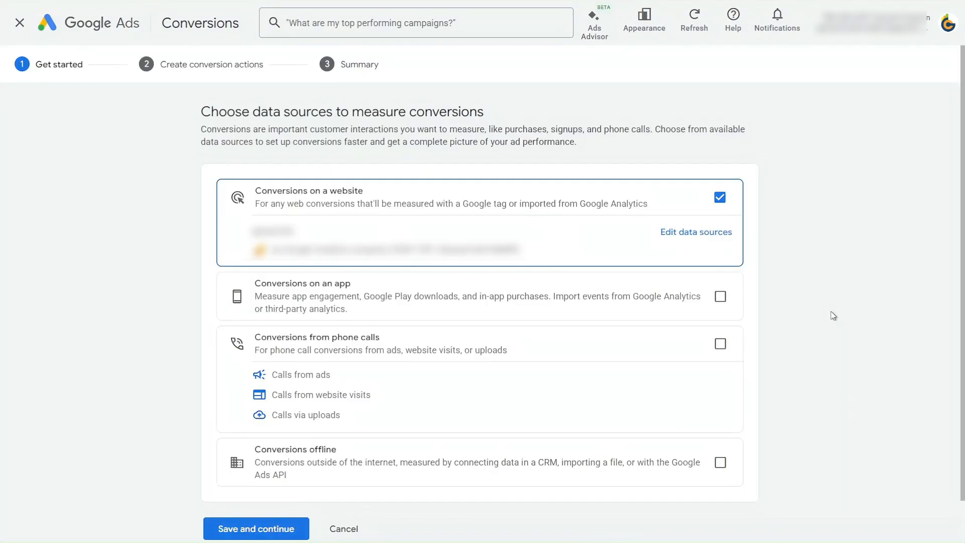
click(721, 231)
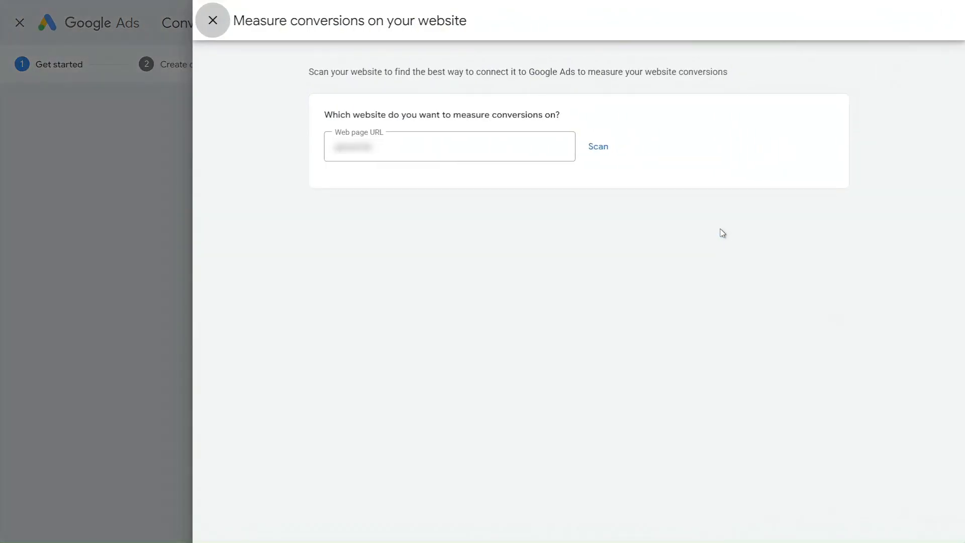
drag(463, 145, 322, 149)
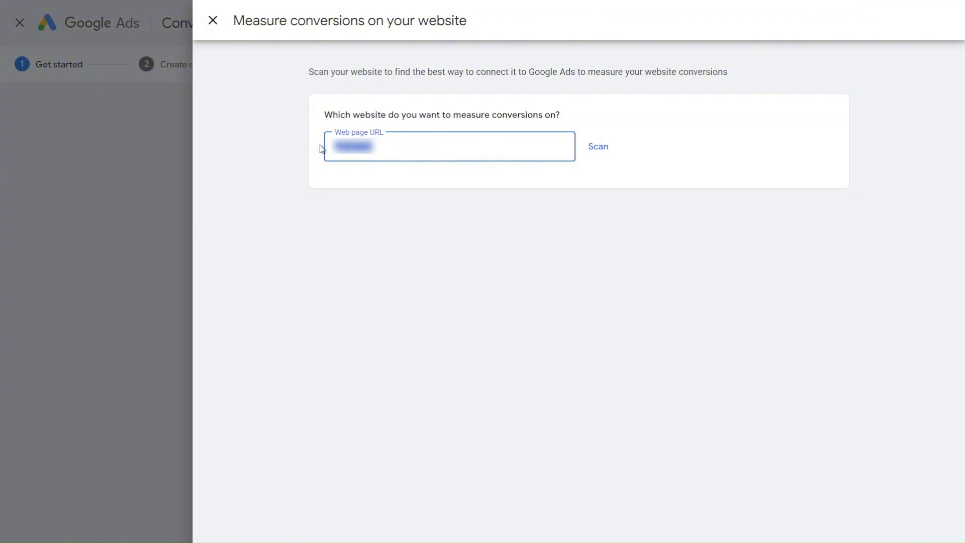
text(https://apps.odoo.19.dev.garazdcreation.com/)
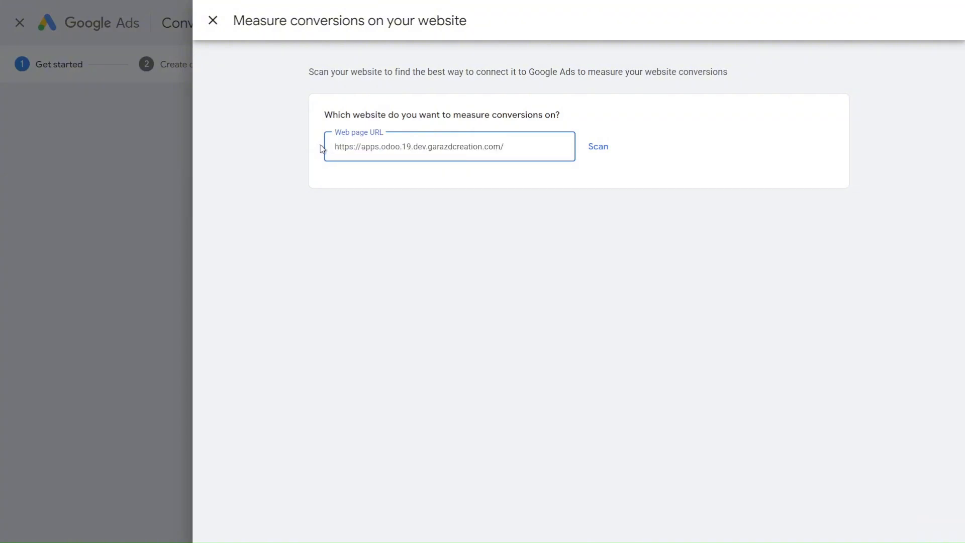
click(600, 145)
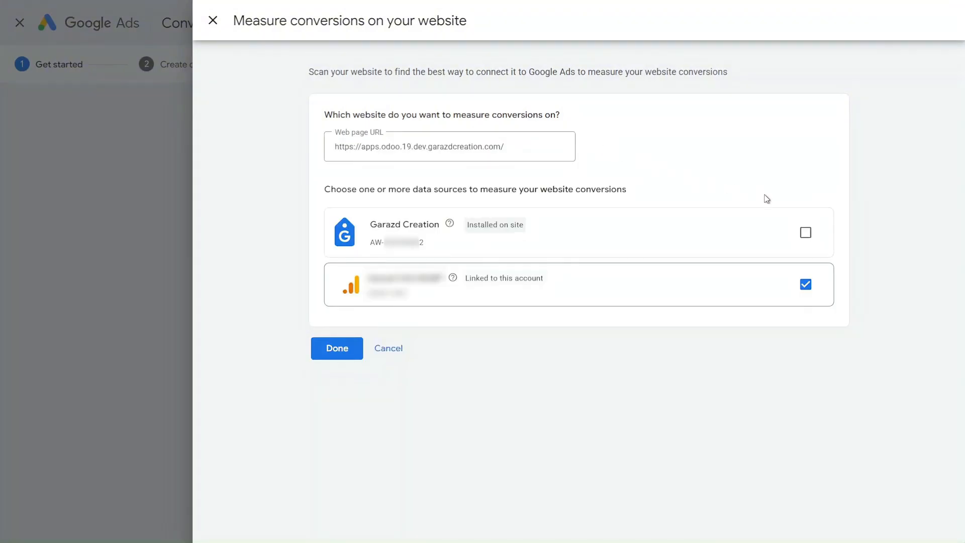
Select only the Garazd Creation Google tag as the website data source, deselecting the linked Analytics source, and continue to the conversion categories
click(805, 233)
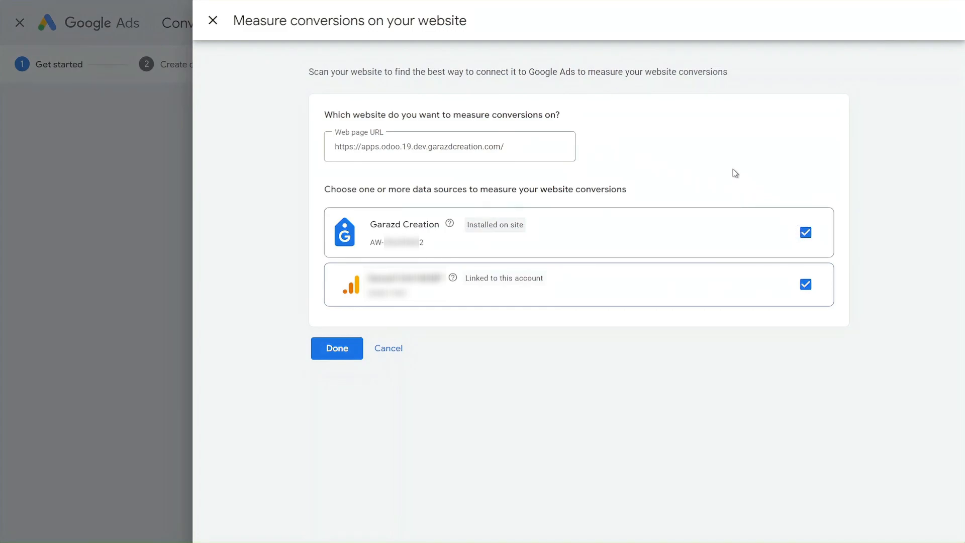
click(807, 287)
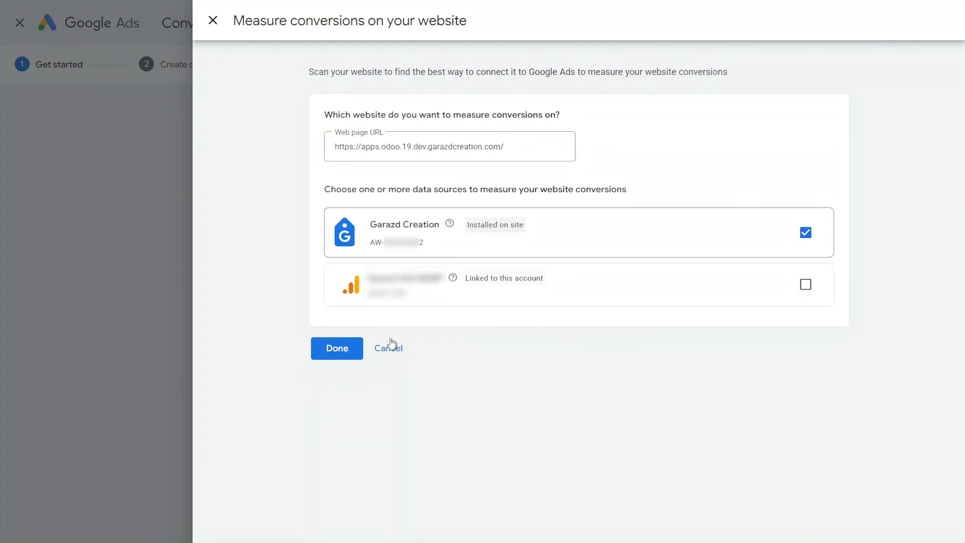
click(336, 347)
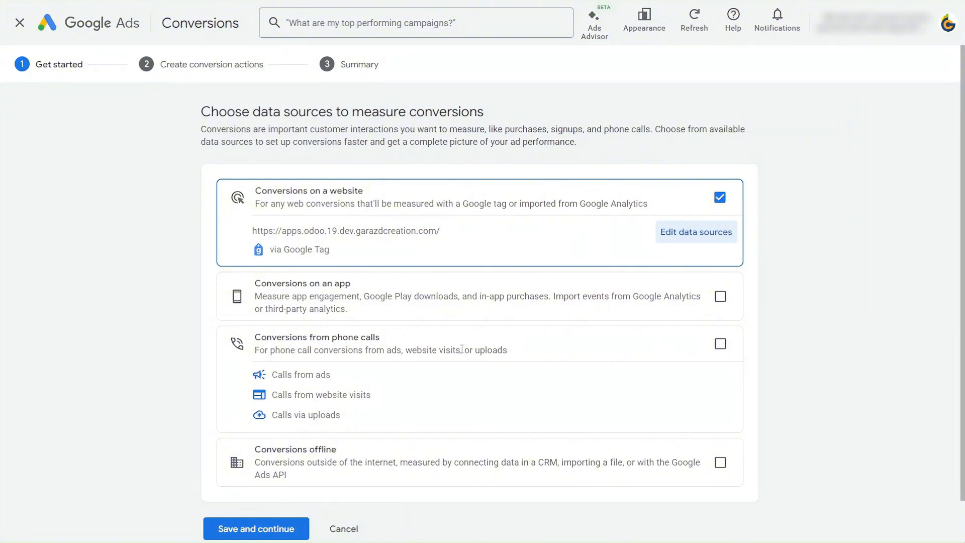
click(803, 297)
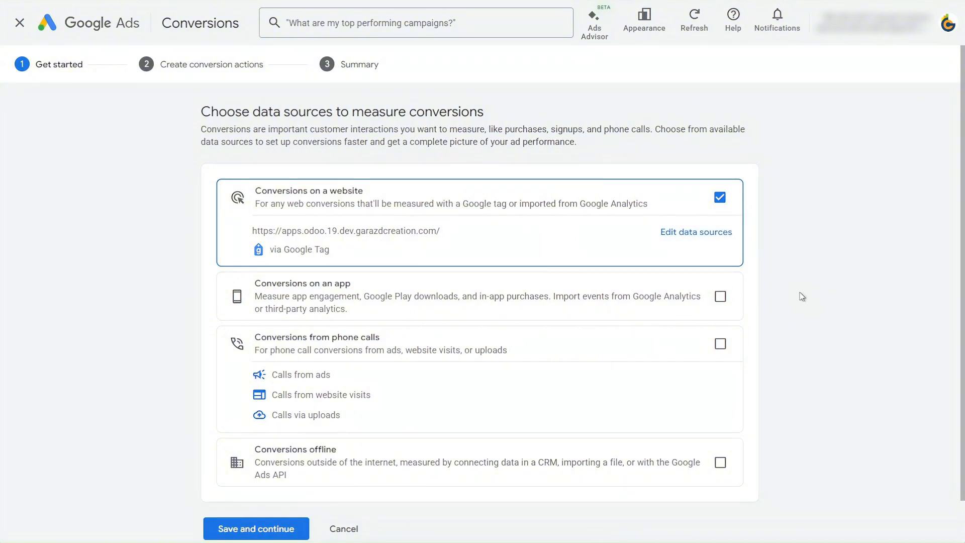
click(261, 527)
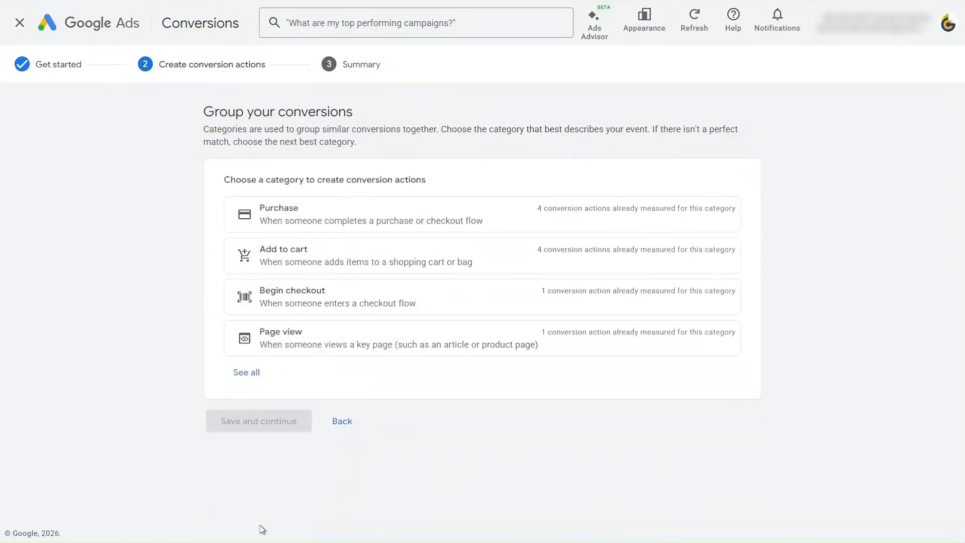
Create a Purchase conversion set up manually with code and name it Odoo Test Conversion
click(445, 230)
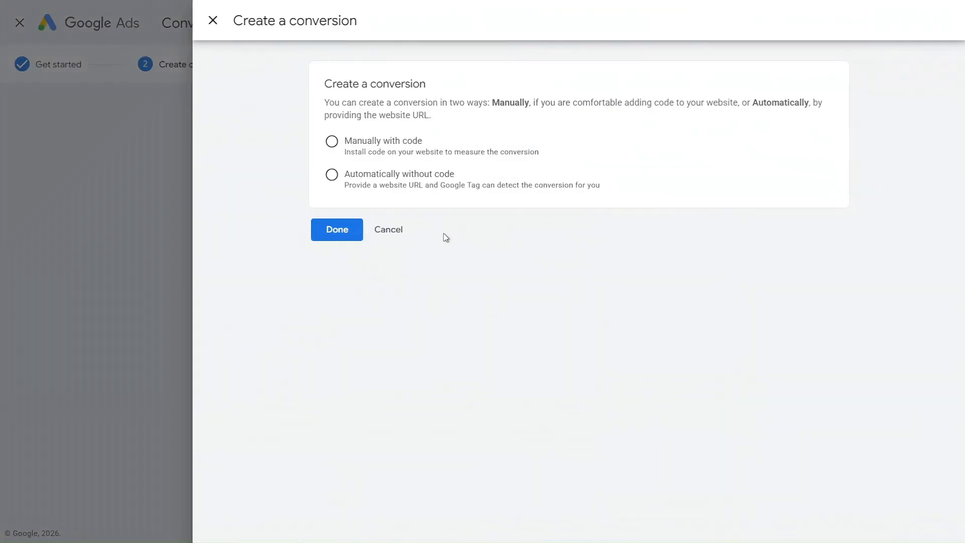
click(393, 142)
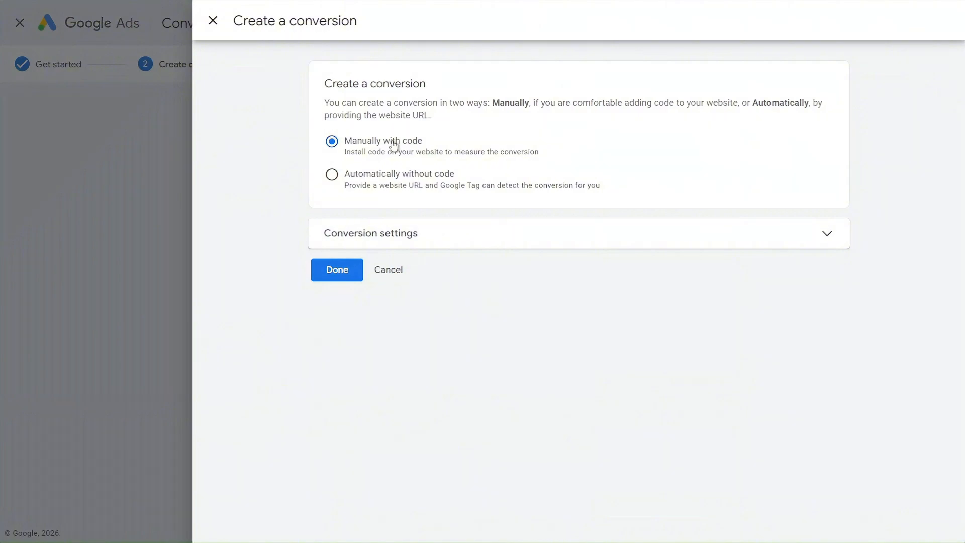
click(472, 236)
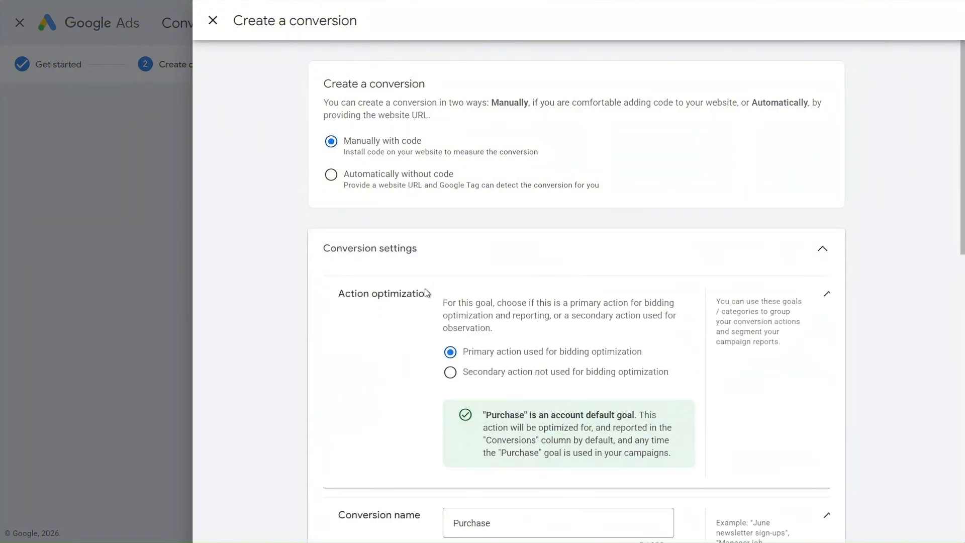
scroll(390, 332, down, 4)
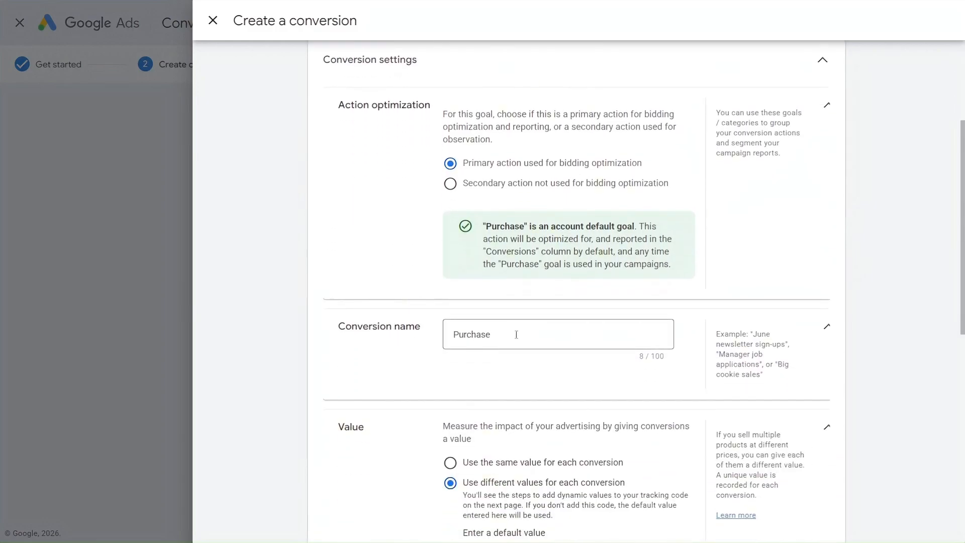
double_click(510, 333)
text(Odoo Test Conversion)
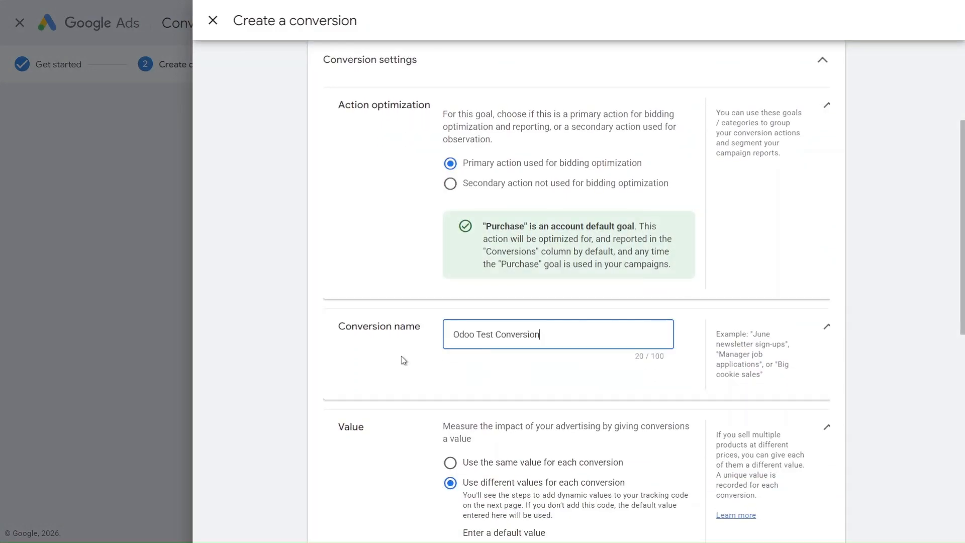
click(403, 361)
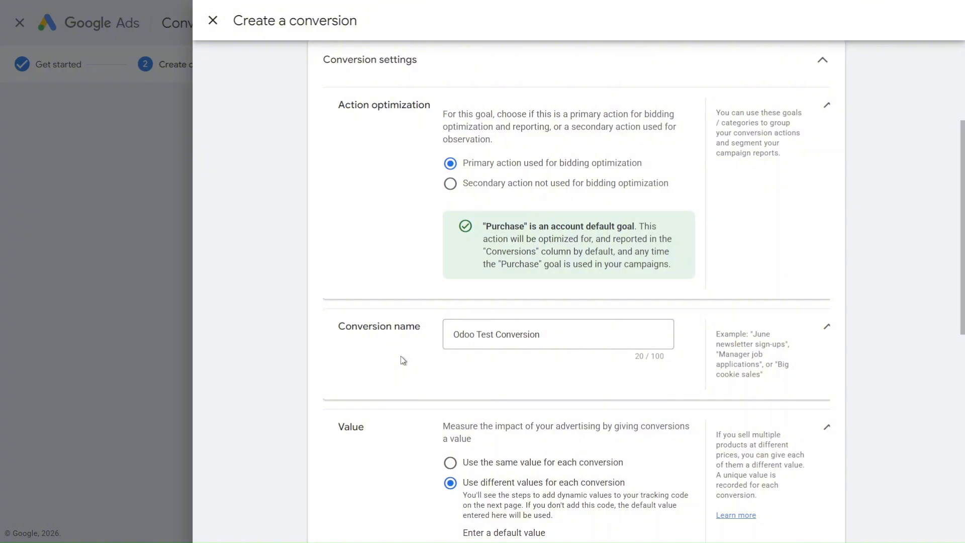
Set the default value for different conversion values to 100 in US Dollar (USD $)
scroll(400, 356, down, 4)
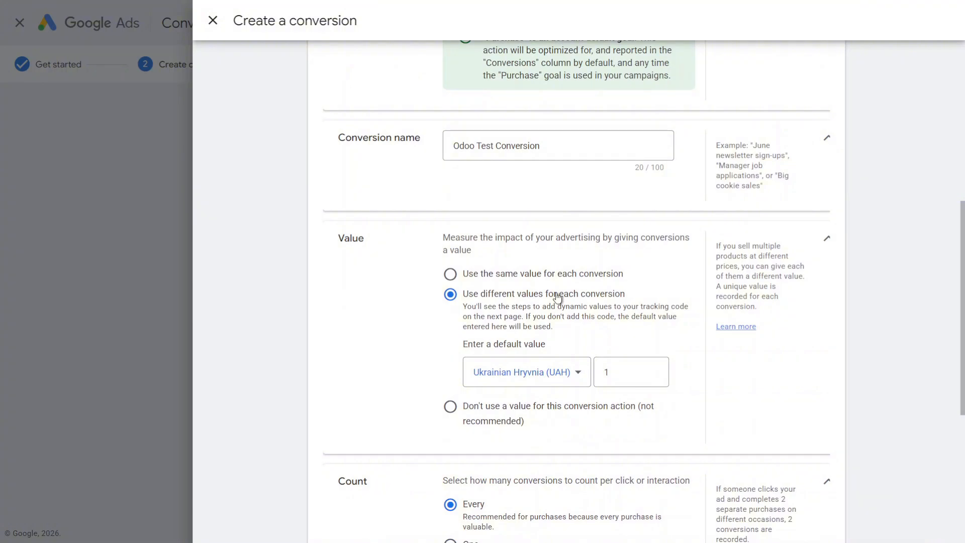
click(568, 374)
scroll(567, 352, down, 3)
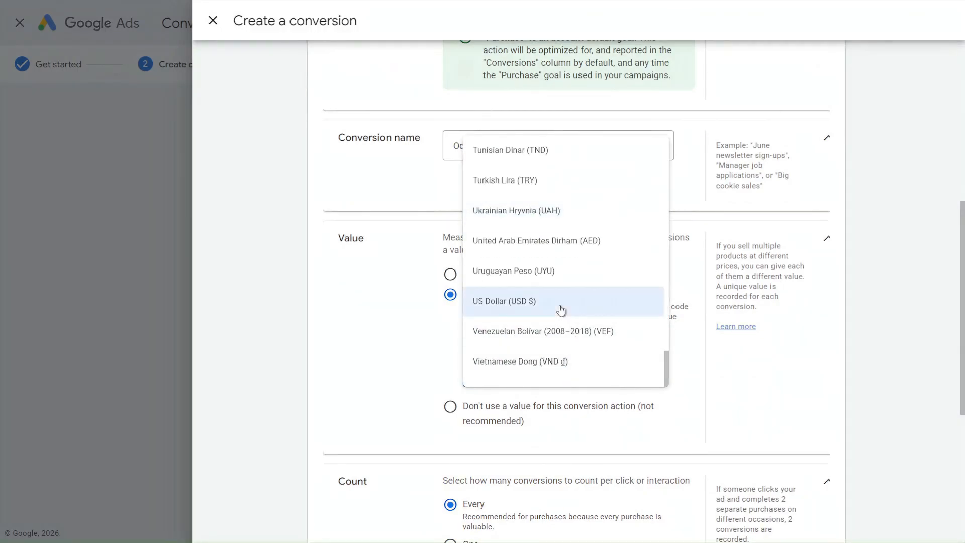
click(559, 308)
click(597, 370)
text(00)
click(387, 359)
Review the conversion's remaining settings, including enhanced conversions, and save the Purchase conversion action through to its setup summary
scroll(387, 359, down, 6)
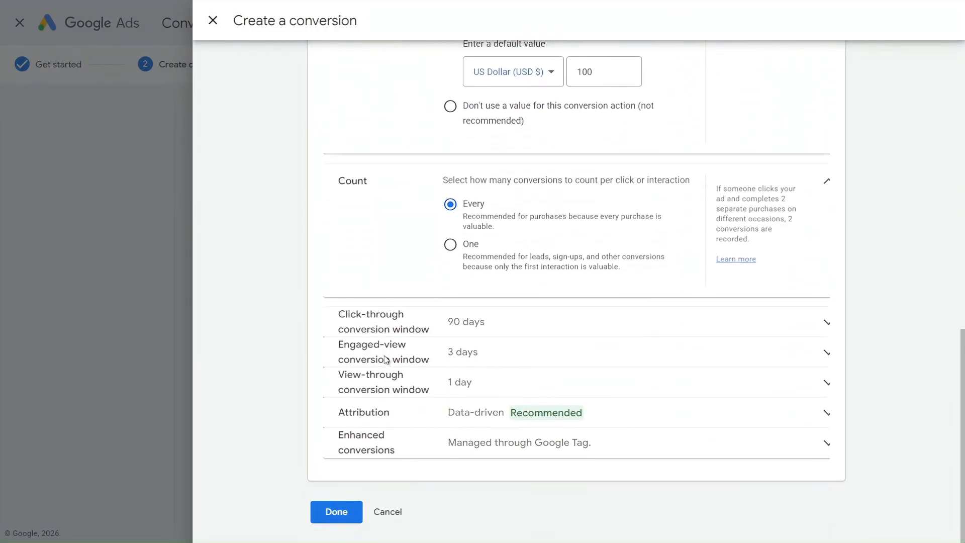
scroll(497, 454, down, 2)
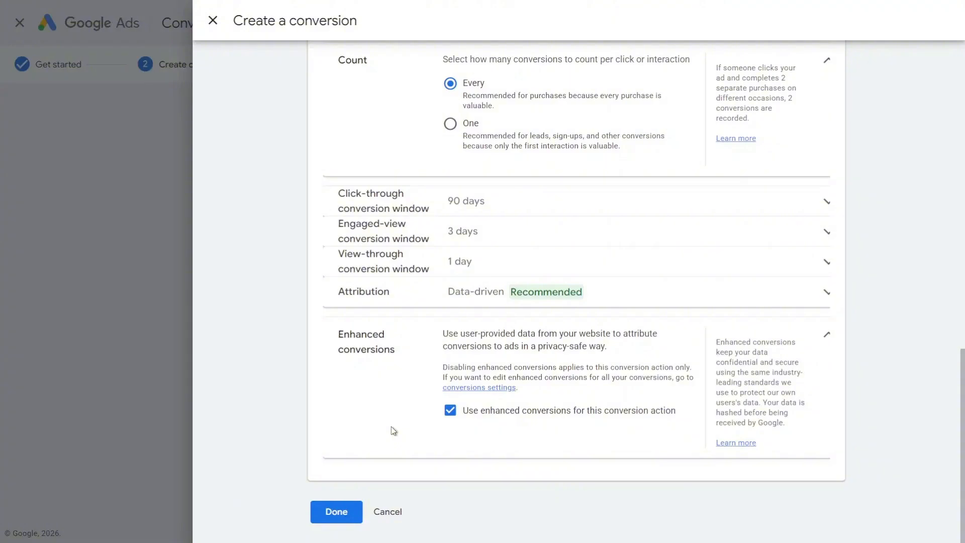
click(336, 512)
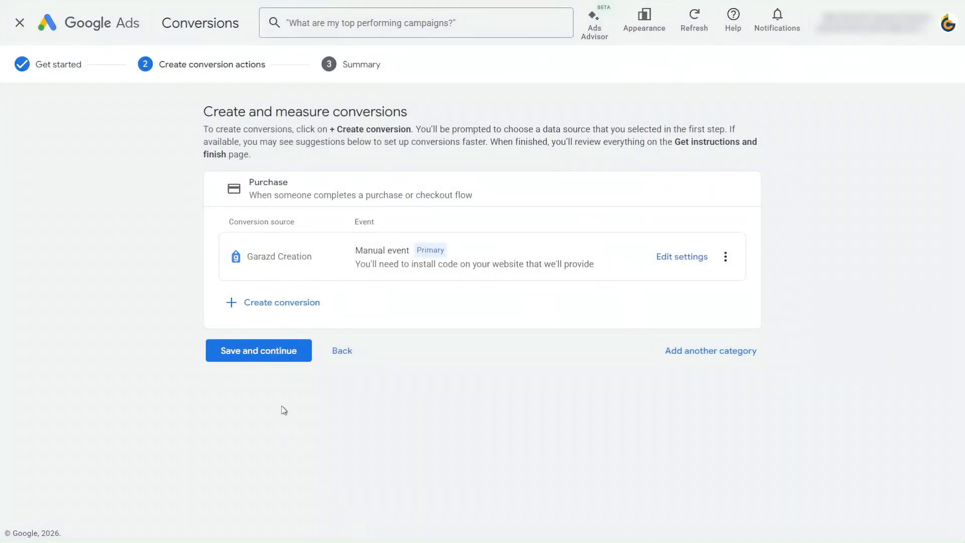
click(260, 355)
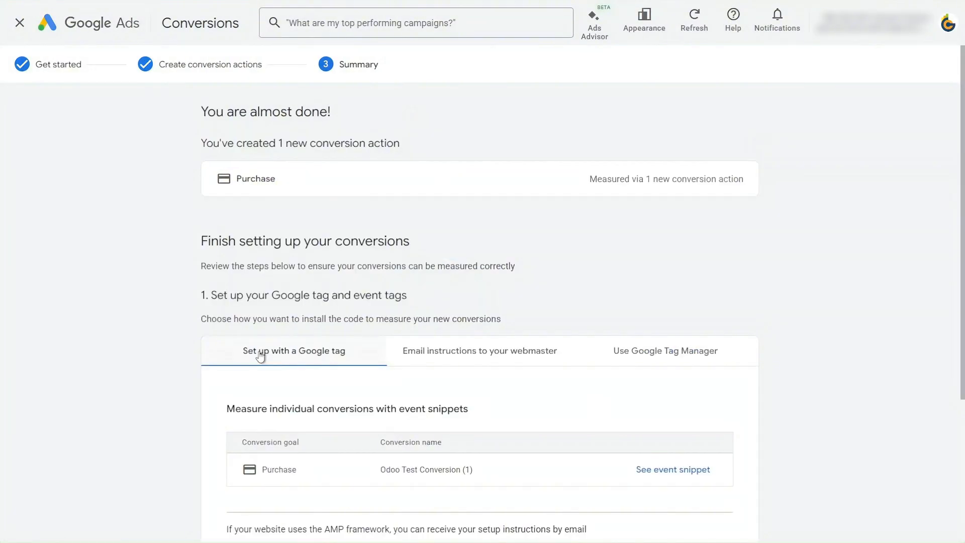
scroll(261, 356, down, 5)
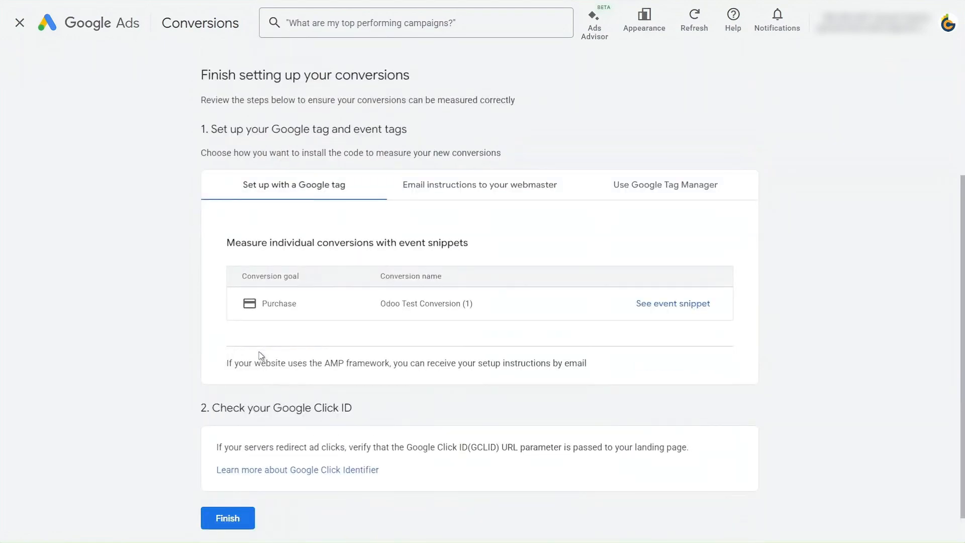
click(696, 274)
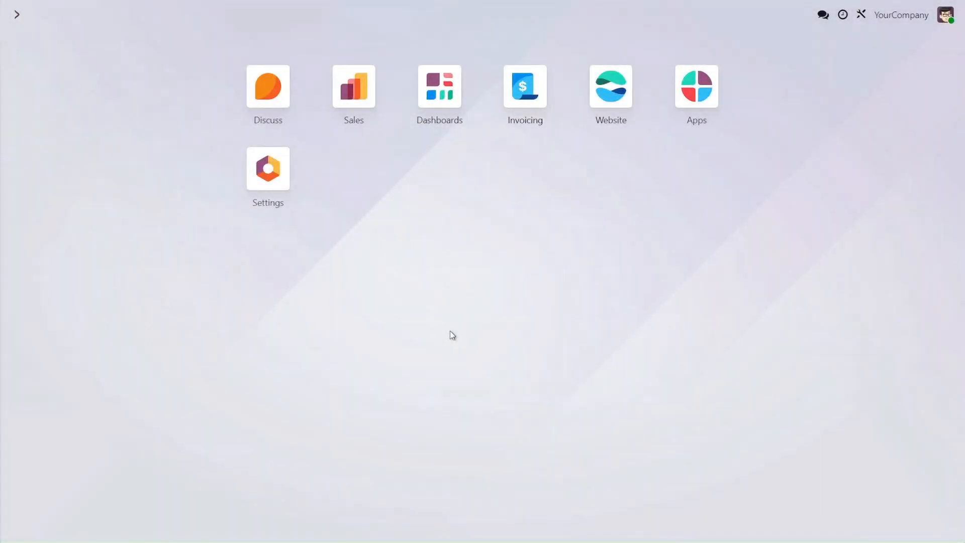
Switch to Odoo's Website app and open the Google Ads record among the tracking services
click(613, 101)
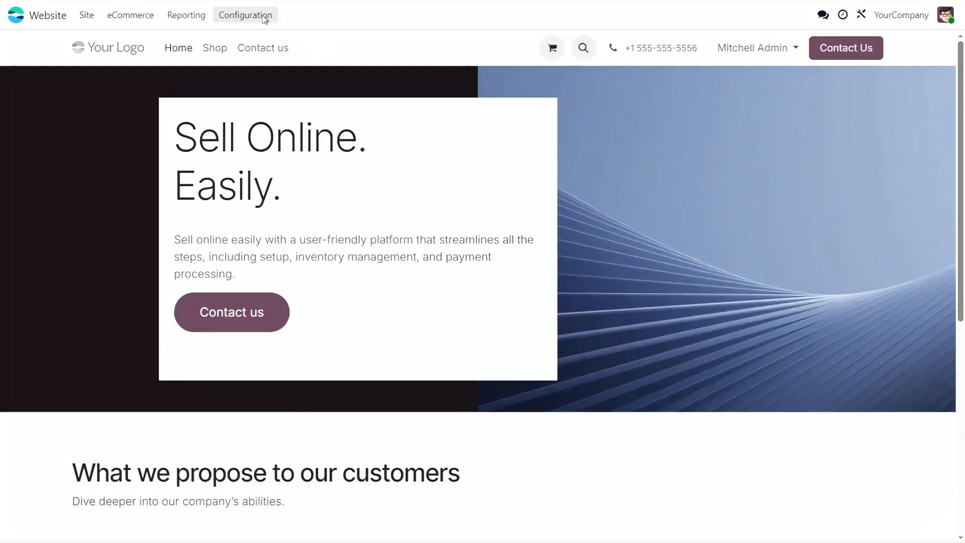
click(265, 15)
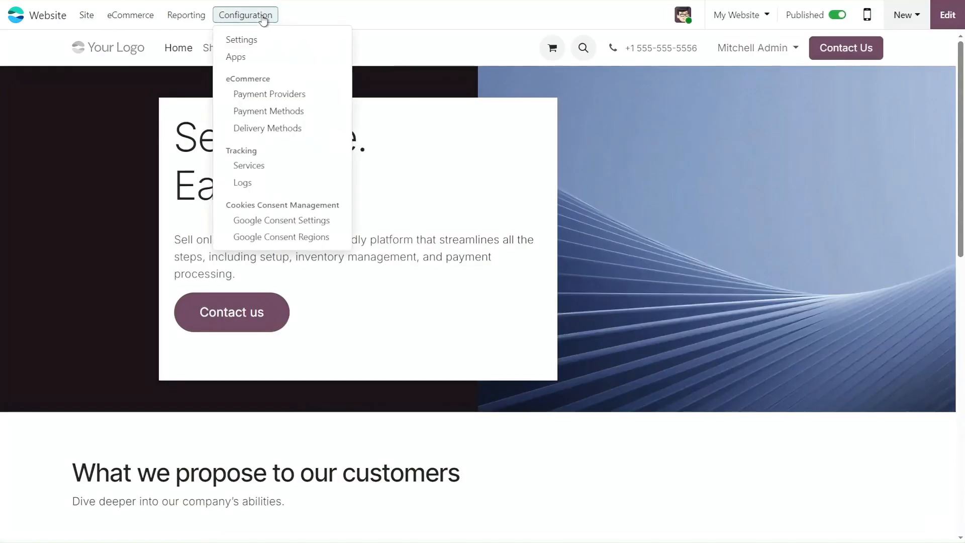
click(276, 166)
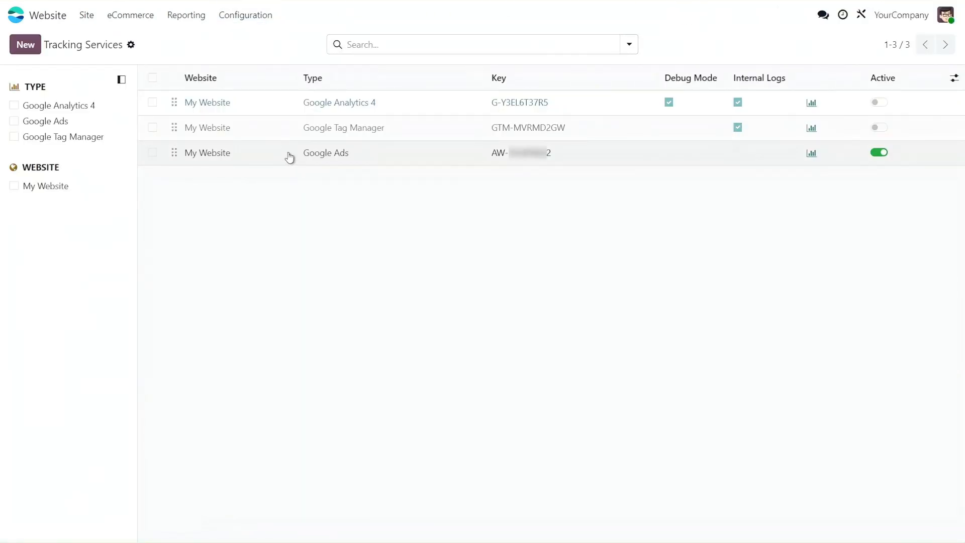
click(289, 154)
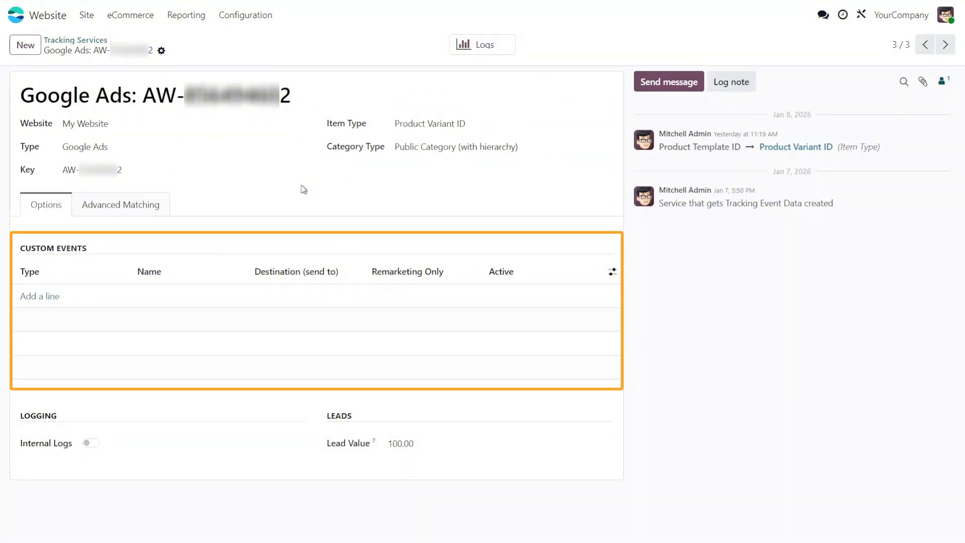
Add a custom event of type Purchase named conversion, paste the conversion's send-to destination, and save the tracking service
click(63, 296)
click(56, 296)
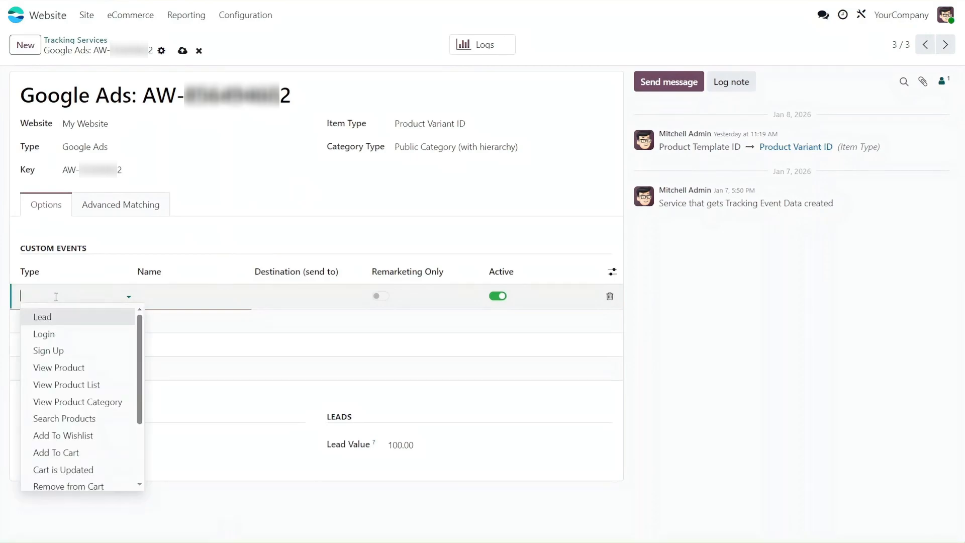
scroll(75, 377, down, 3)
click(89, 462)
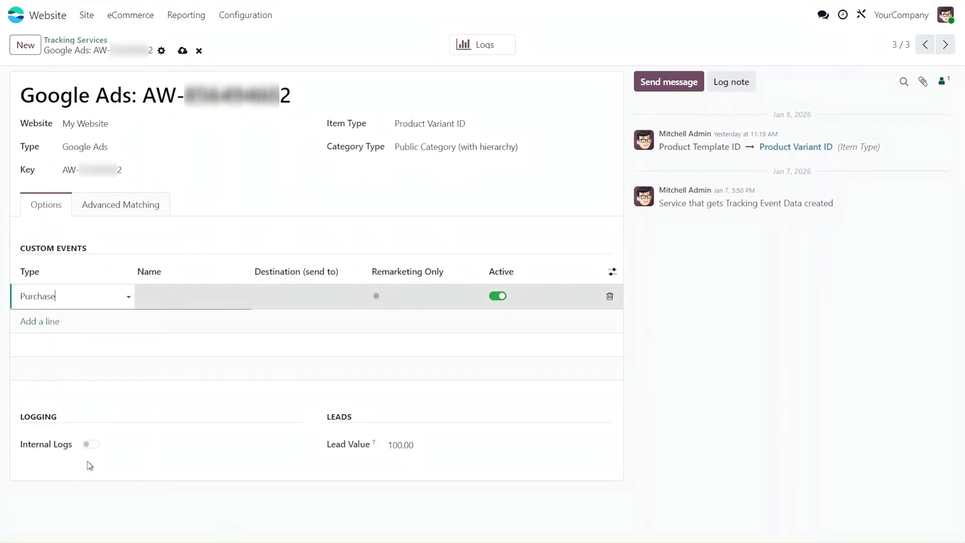
text(conversion)
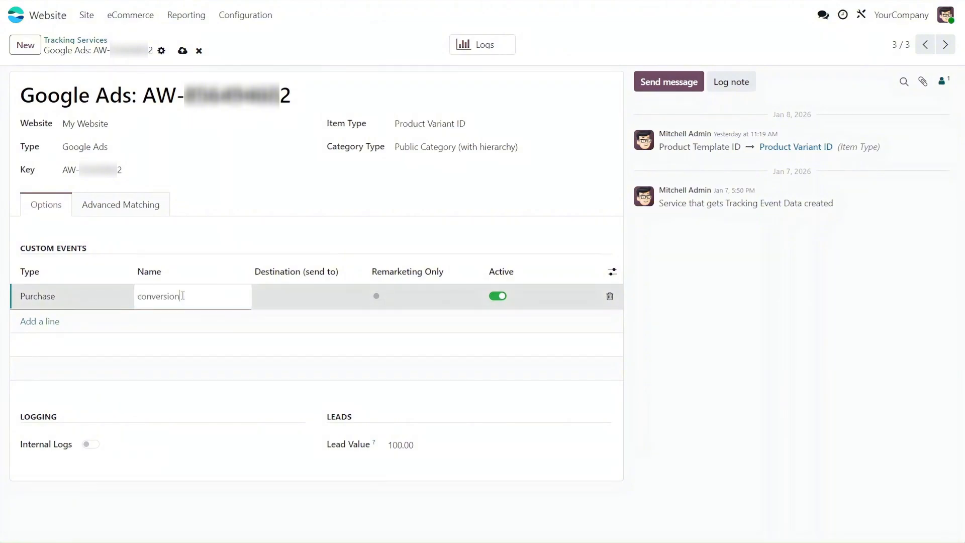
click(298, 299)
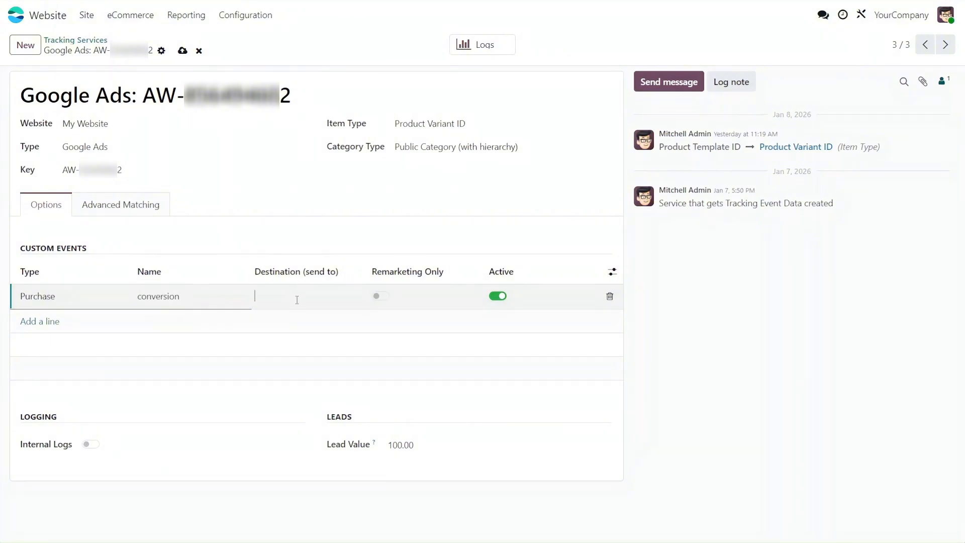
key(ctrl+v)
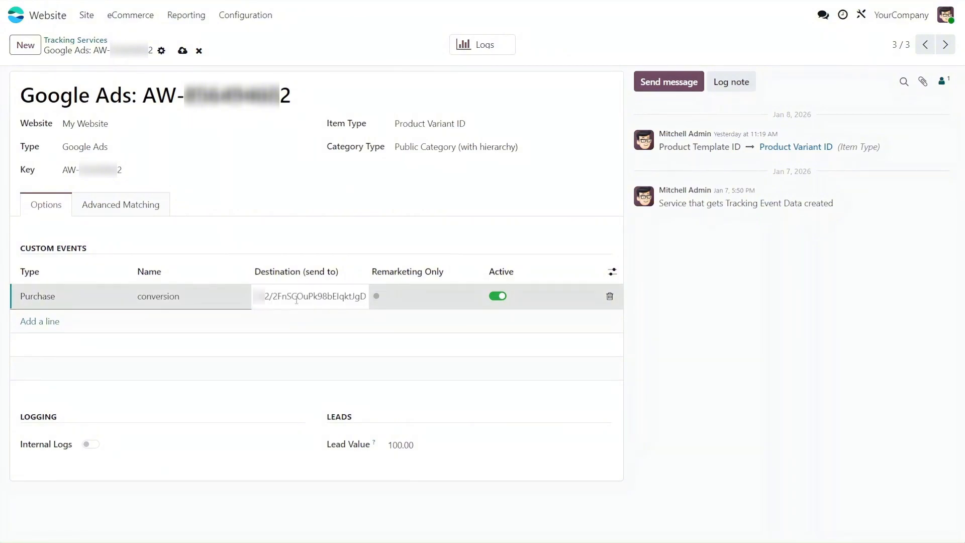
click(371, 234)
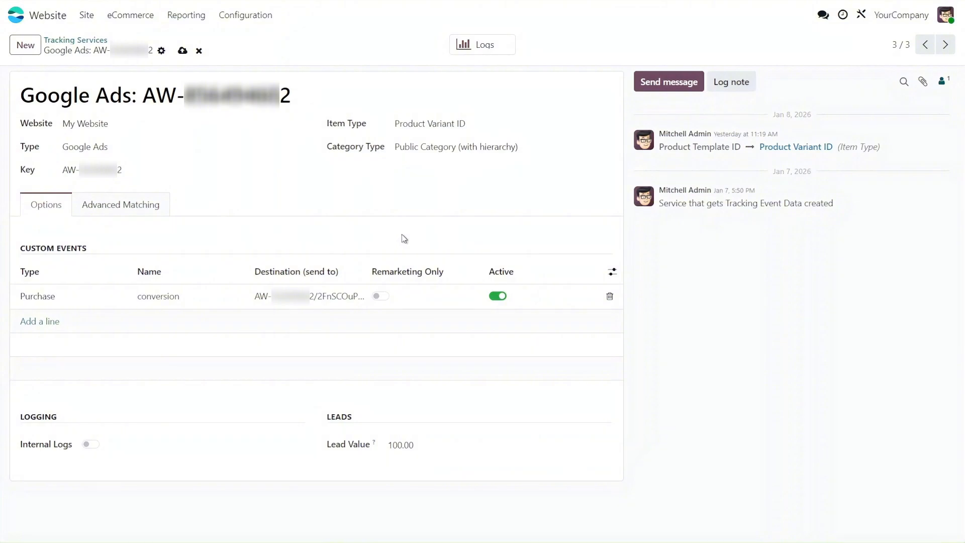
click(182, 50)
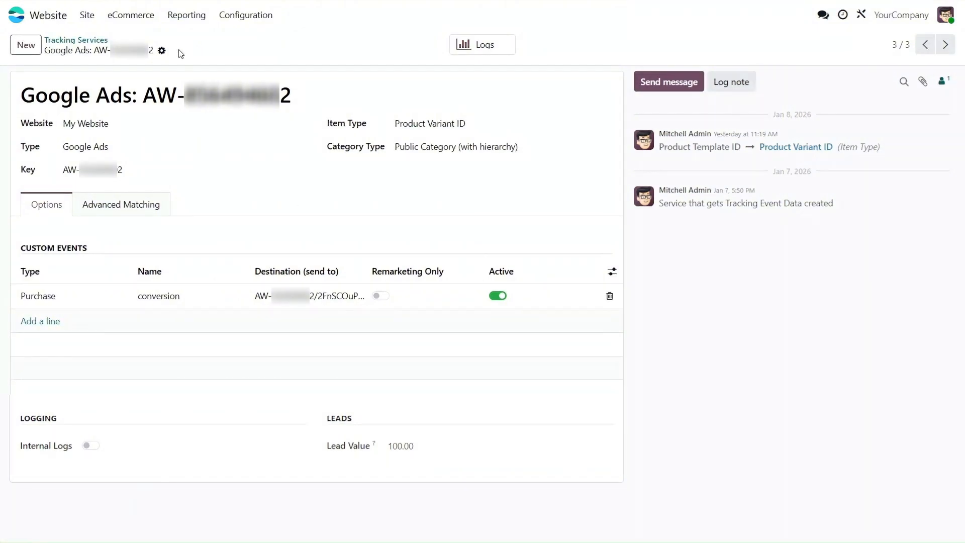
Add a second custom event of type Add To Cart named conversion, paste its send-to destination, and save the record
click(50, 315)
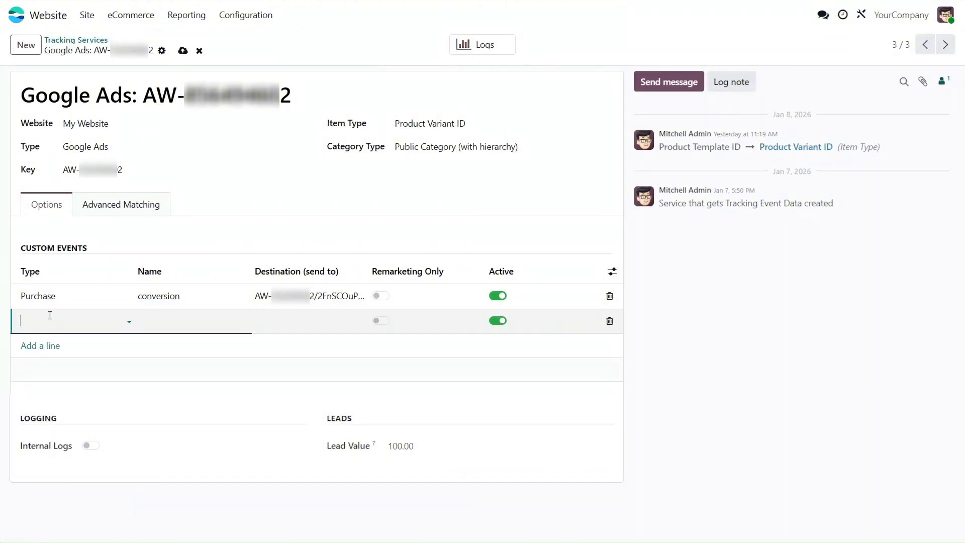
click(50, 315)
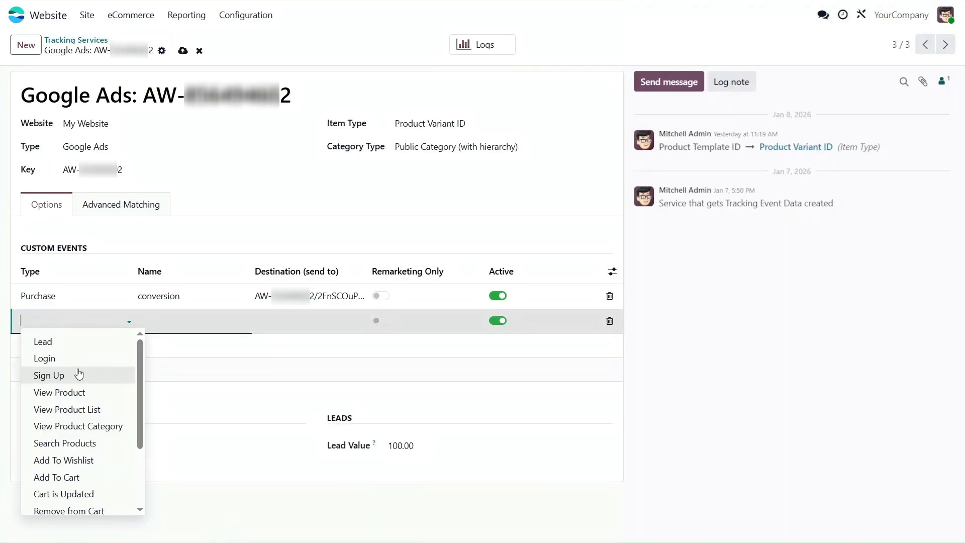
scroll(77, 383, down, 2)
click(85, 383)
click(176, 322)
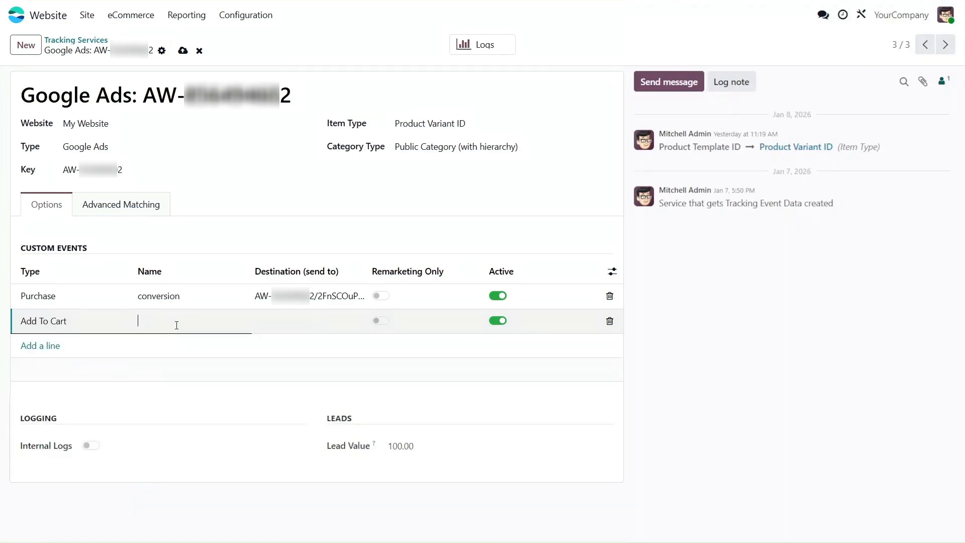
text(conversion)
click(283, 323)
key(ctrl+v)
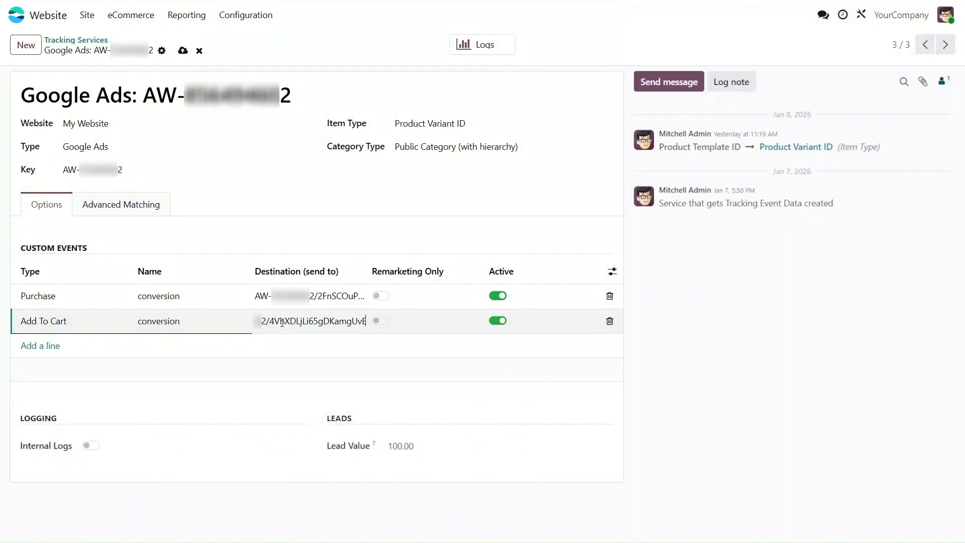
click(250, 240)
click(182, 51)
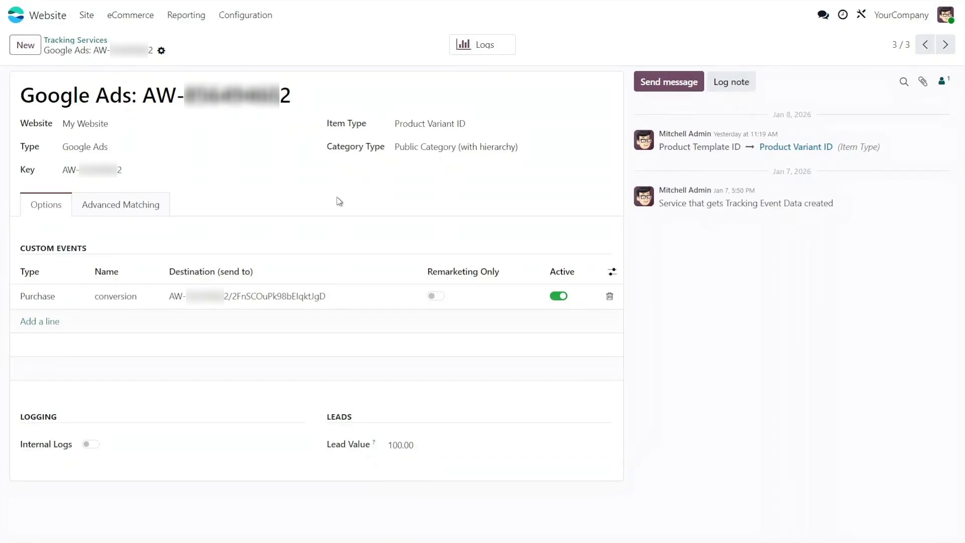
Allow enhanced conversions with all allowed customer data for the Google Ads service, and turn on its internal logs
click(151, 205)
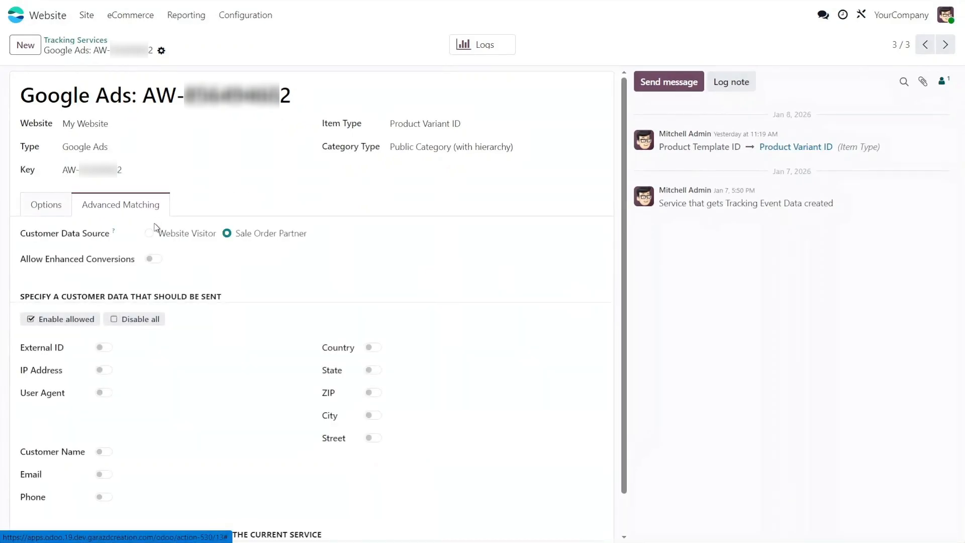
click(153, 259)
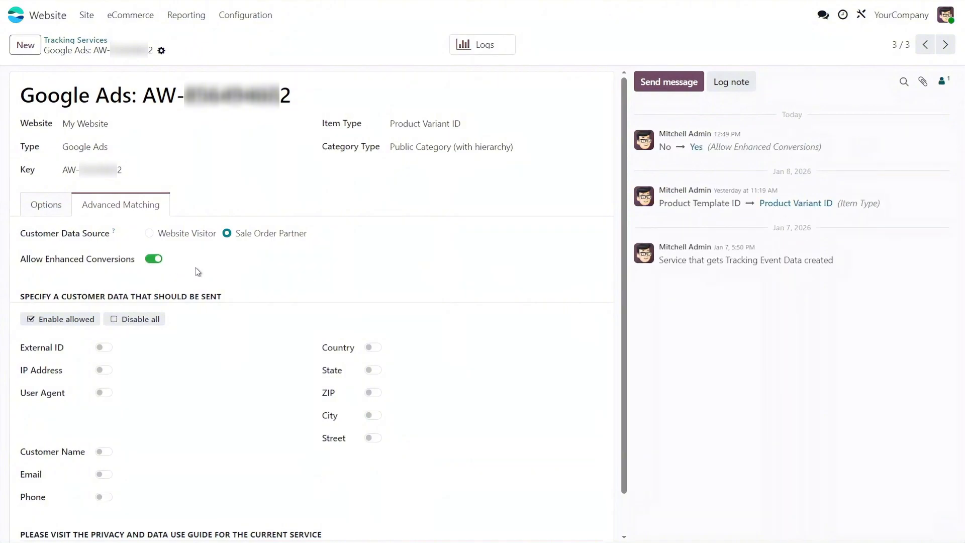
click(83, 320)
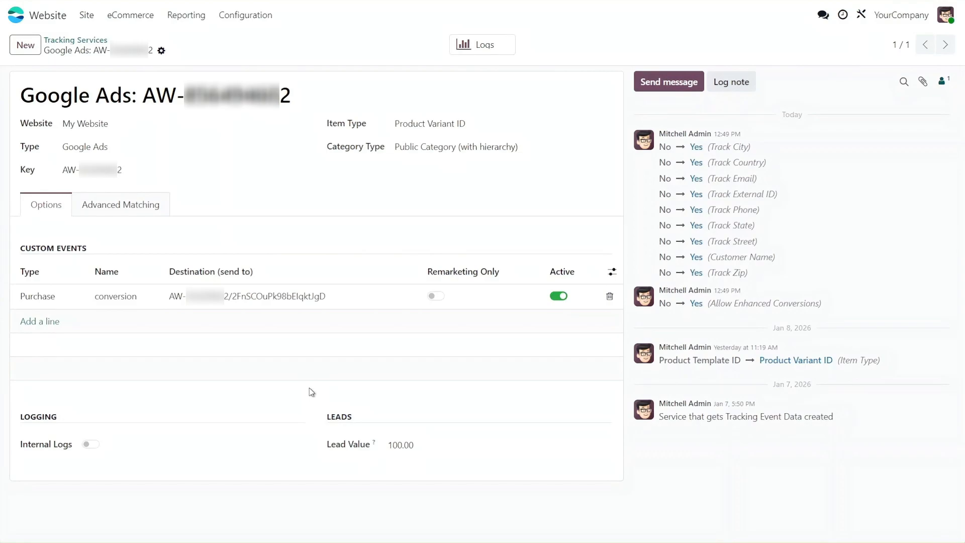
click(89, 444)
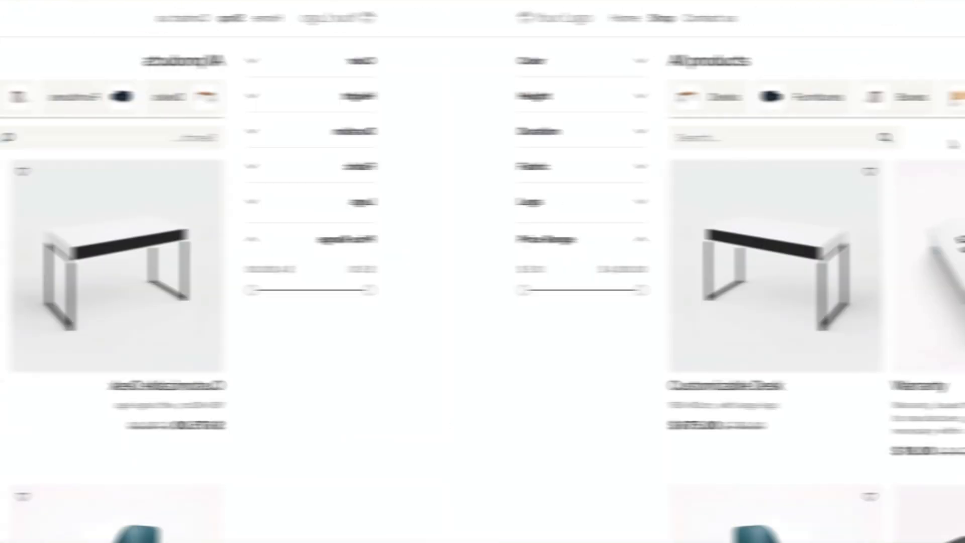
Search the web shop for "desk", add the Corner Desk Right Sit to the cart, and open the order summary
click(386, 140)
text(desk)
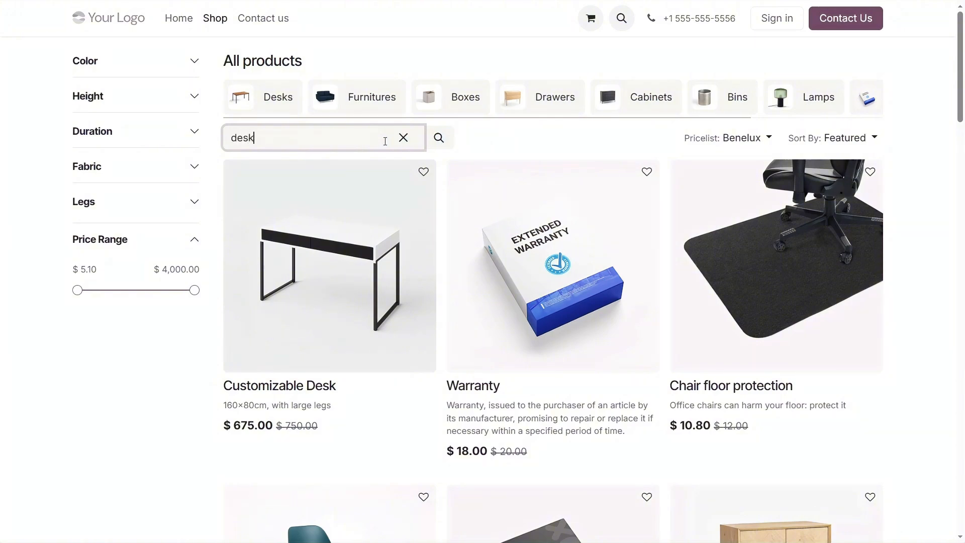
key(Return)
click(533, 267)
click(641, 296)
click(764, 110)
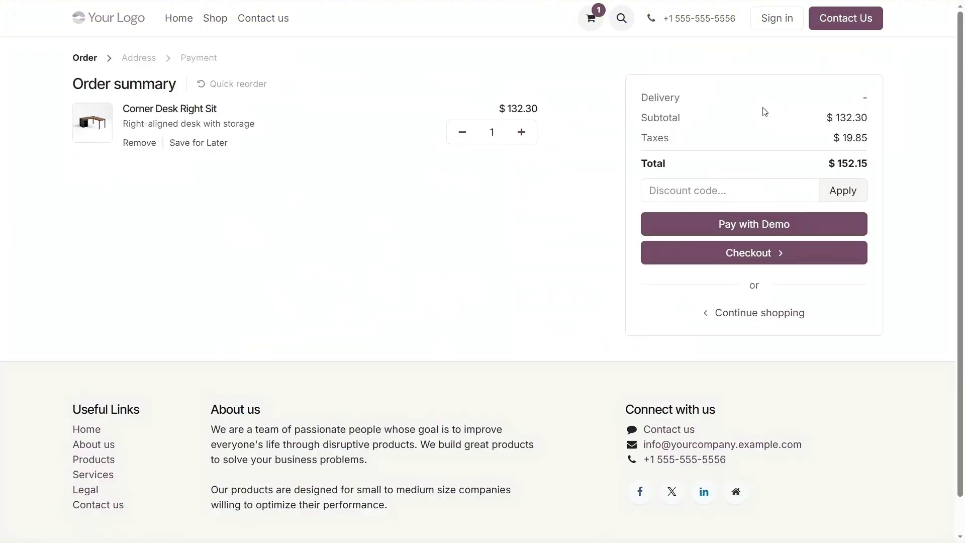
Proceed to checkout and enter the customer's name, email and phone number in the address details
click(771, 253)
click(306, 134)
text(Test)
key(Tab)
text(test@mail.com)
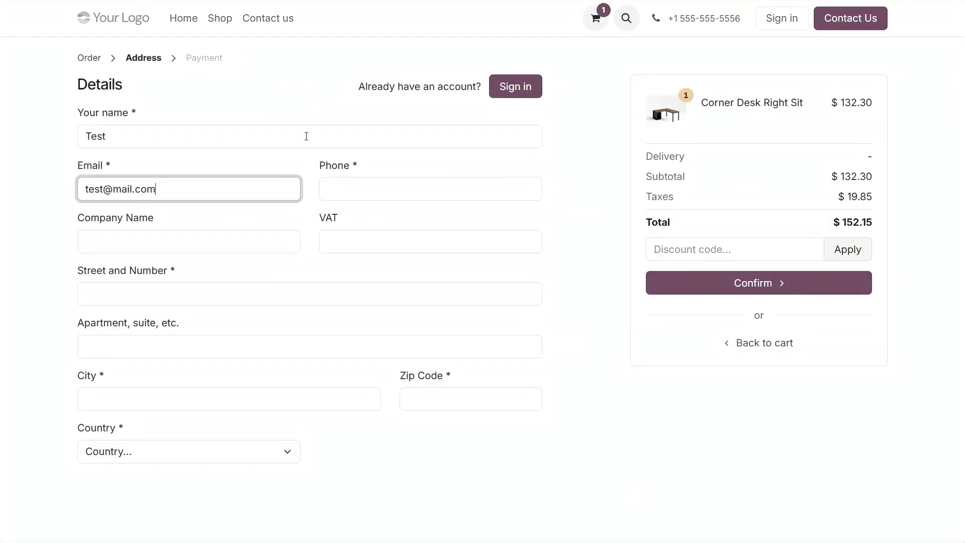
key(Tab)
text(+380500000000)
Fill in the customer's street, city, ZIP code and country, and confirm through to the payment page
key(Tab)
key(Tab)
key(Tab)
text(Demo str., 4)
key(Tab)
key(Tab)
text(Kyiv)
key(Tab)
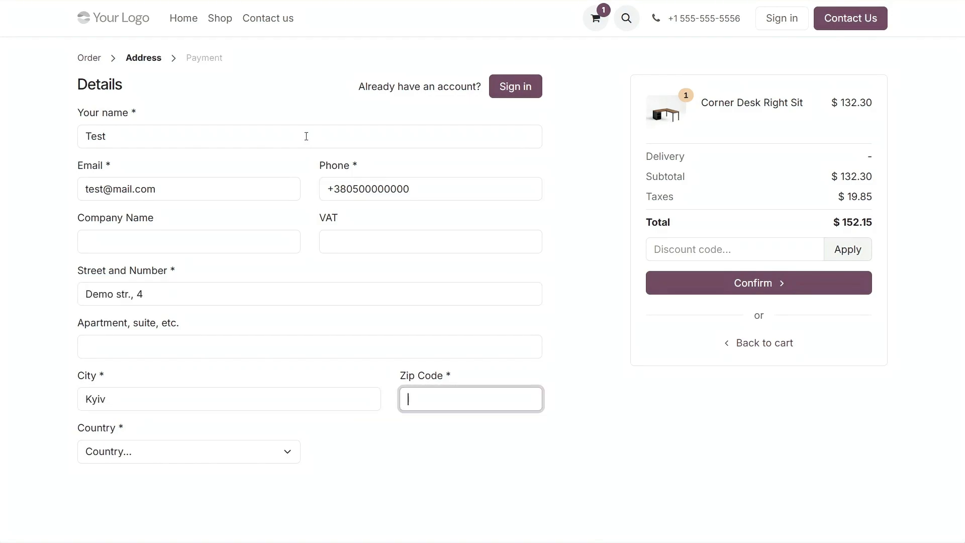
text(65000)
key(Tab)
text(Ukraine)
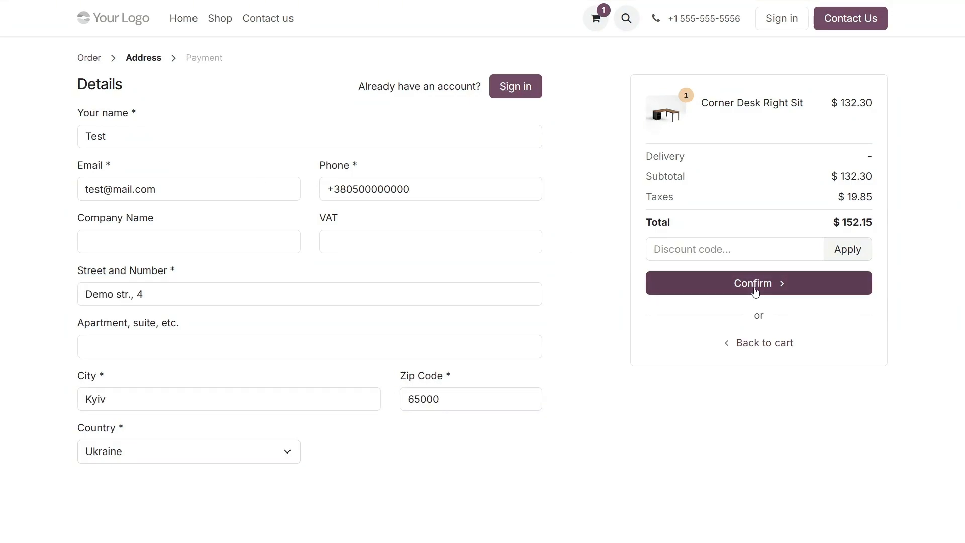
click(755, 291)
click(755, 291)
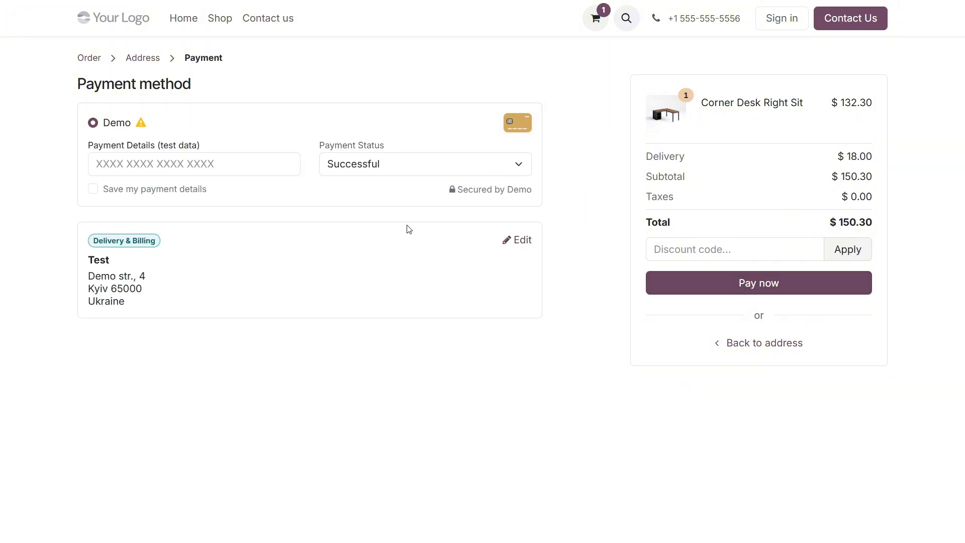
Enter a test card number for the Demo payment method and pay for the order
click(264, 164)
text(4444444444444444)
click(780, 283)
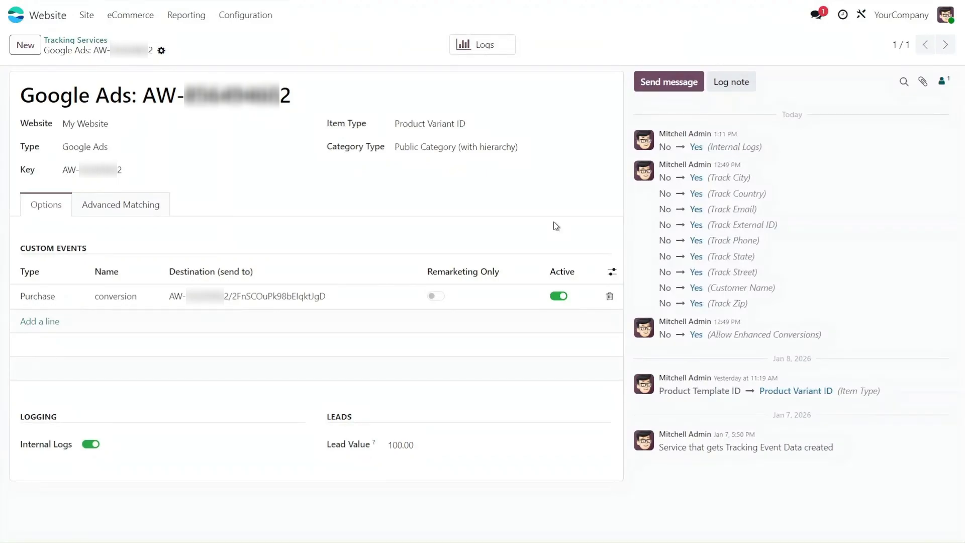
Switch back to Odoo's Website app and open the tracking logs of the service to check the recorded events
click(244, 16)
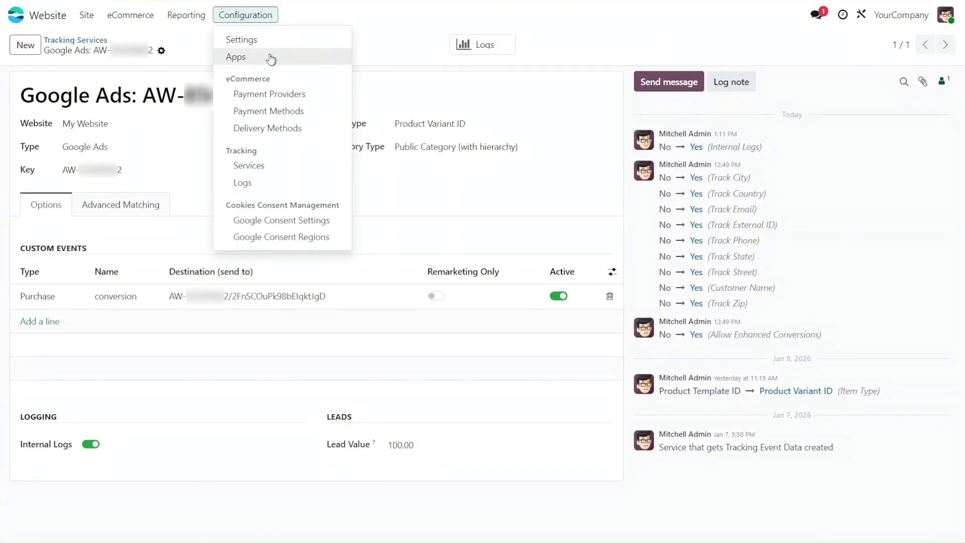
click(425, 204)
click(474, 43)
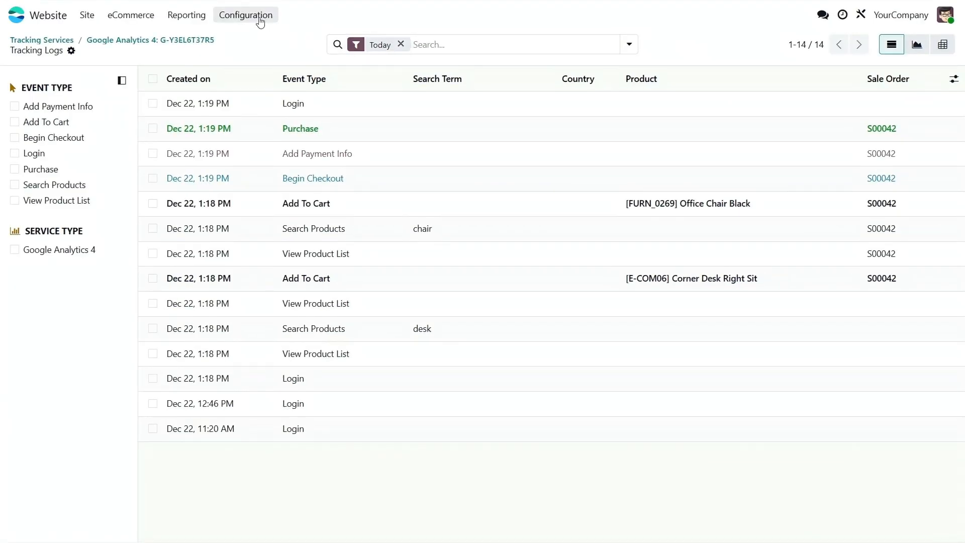
In the website settings, set the clean-up period for internal tracking logs to 15 days and enable Unlink Logs After Period
click(255, 15)
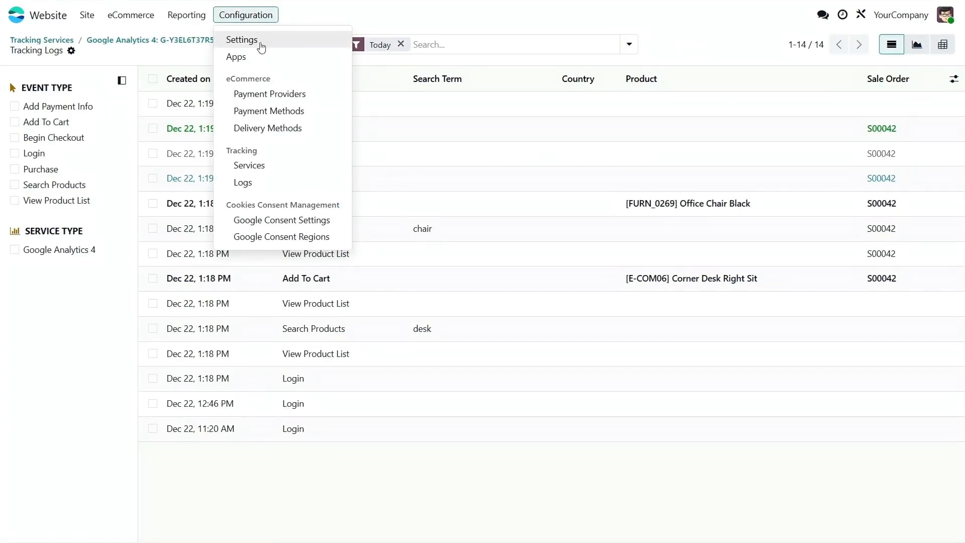
click(257, 40)
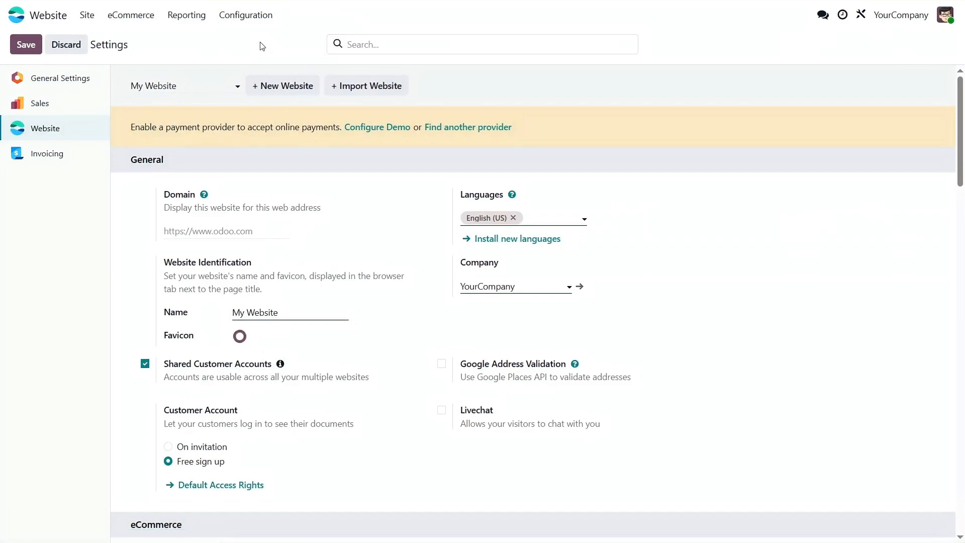
scroll(339, 275, down, 20)
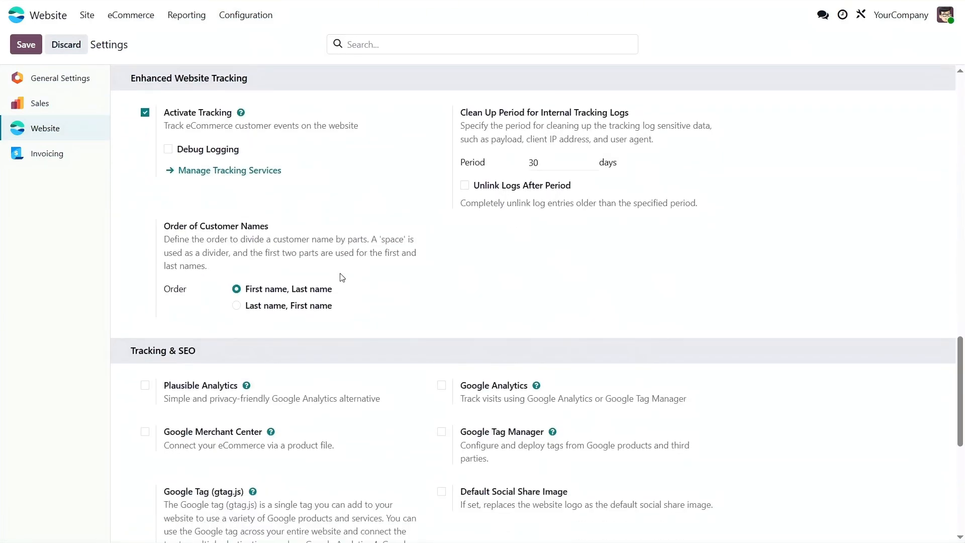
double_click(555, 165)
text(15)
click(577, 255)
click(463, 187)
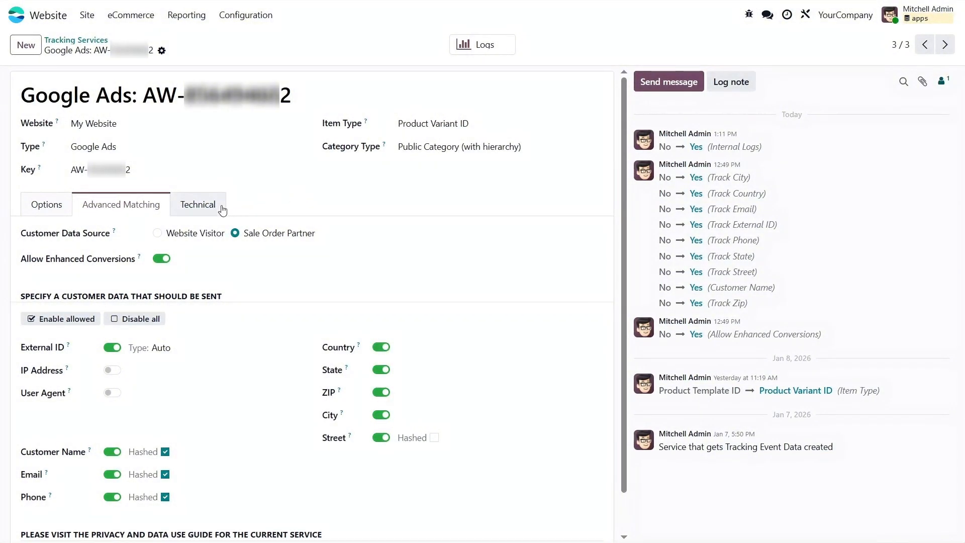
Set the Google Ads service's technical Identifier Field to Internal Reference (Product Variant) and save the record
click(222, 205)
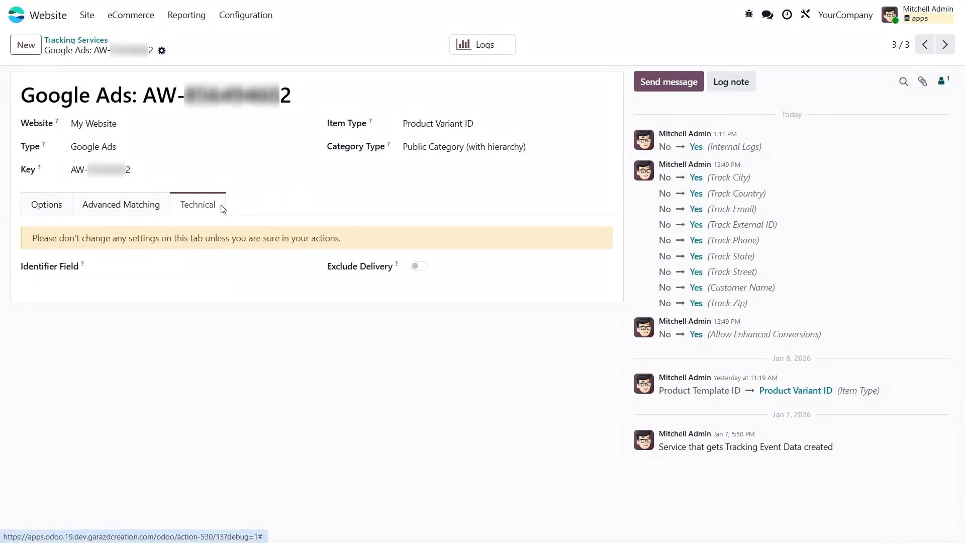
click(176, 261)
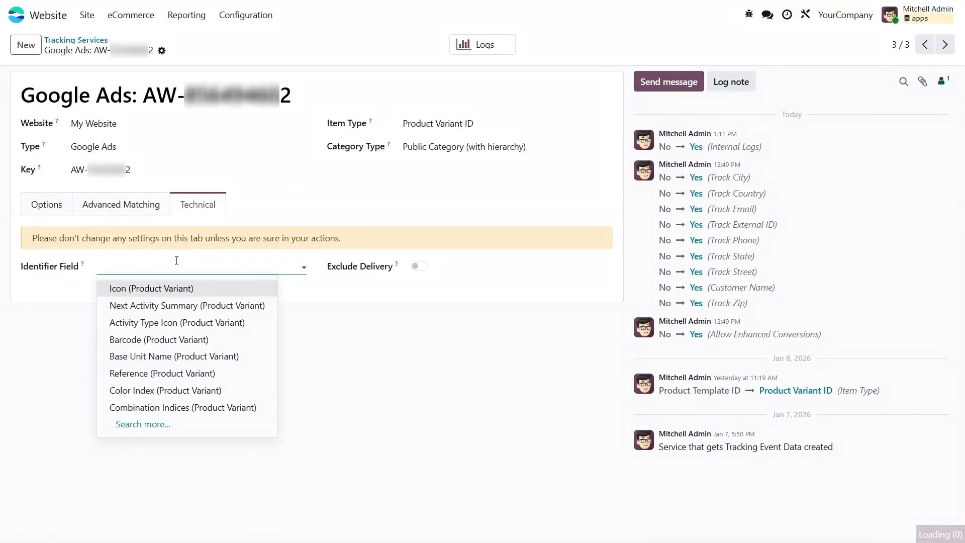
text(int)
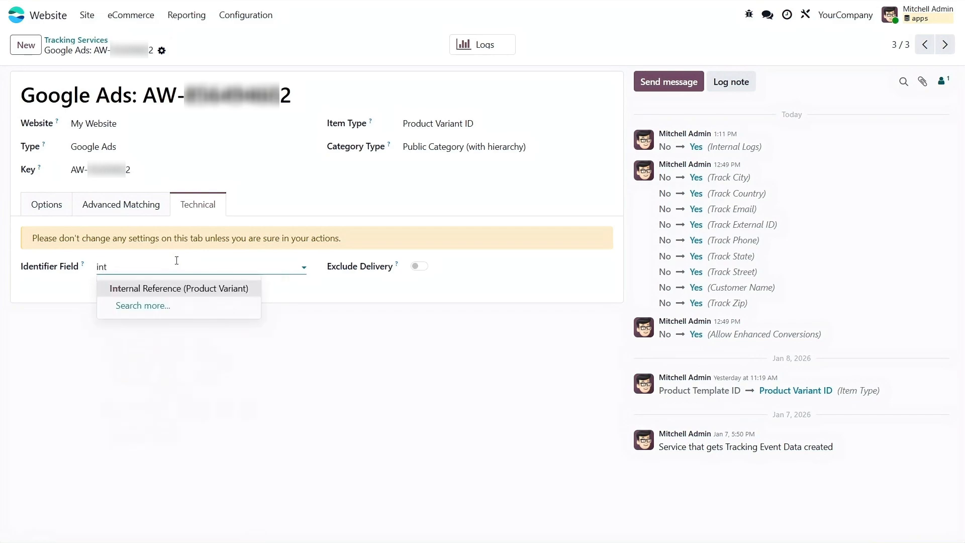
click(183, 288)
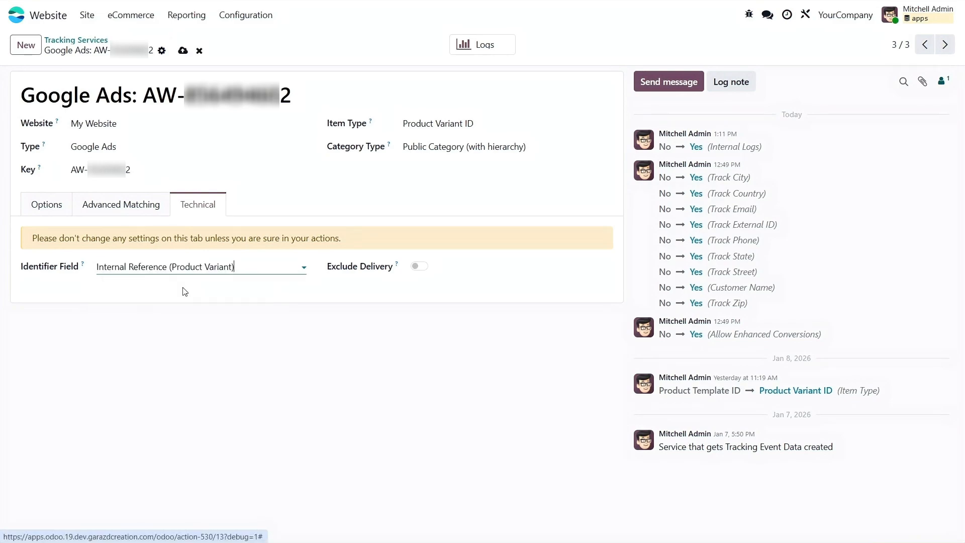
click(182, 50)
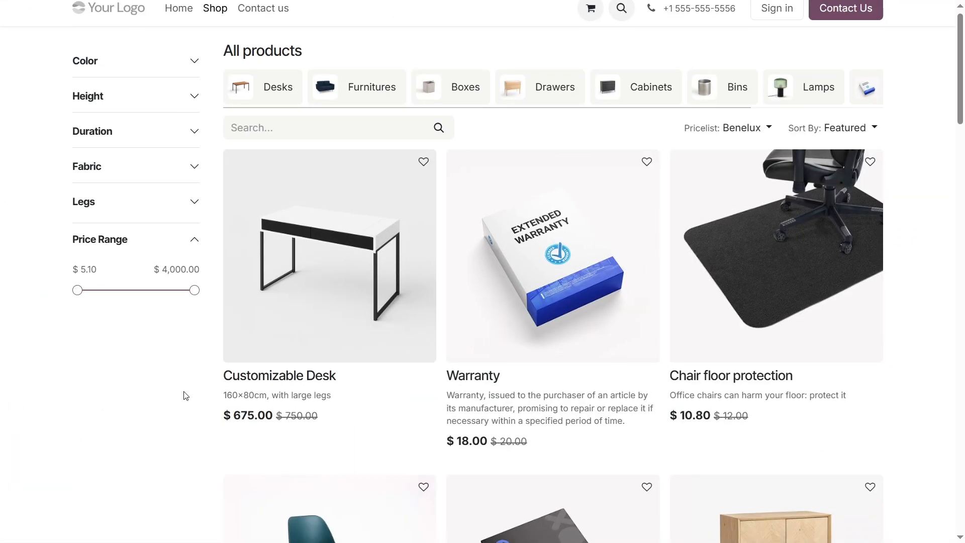
Add the Conference Chair to the cart in the web shop, and inspect its Add To Cart entry in the service's tracking logs
scroll(184, 394, down, 4)
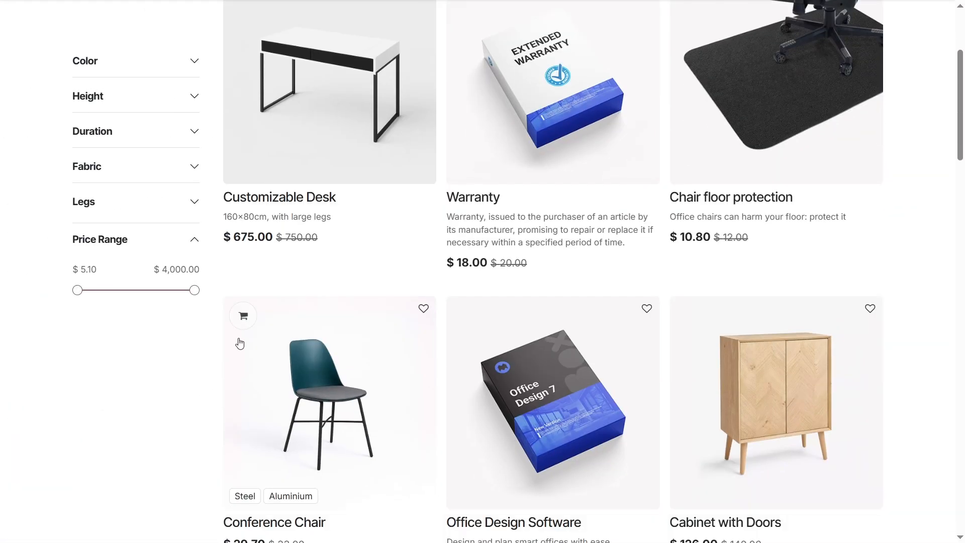
click(242, 315)
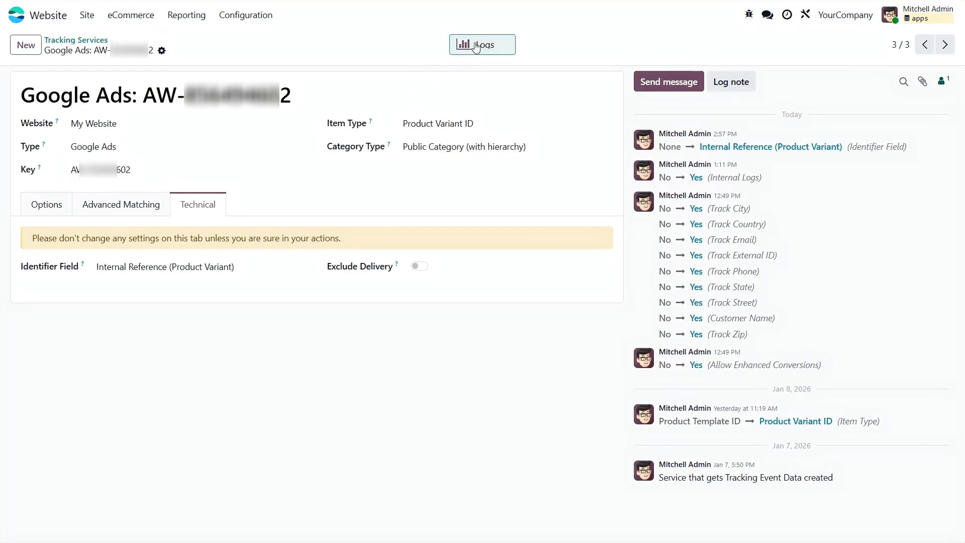
click(475, 47)
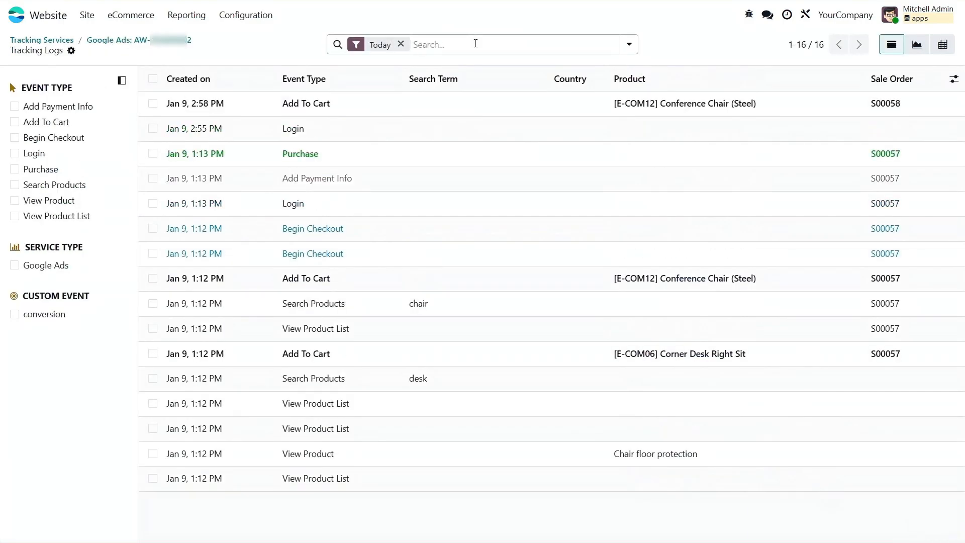
click(705, 103)
click(112, 173)
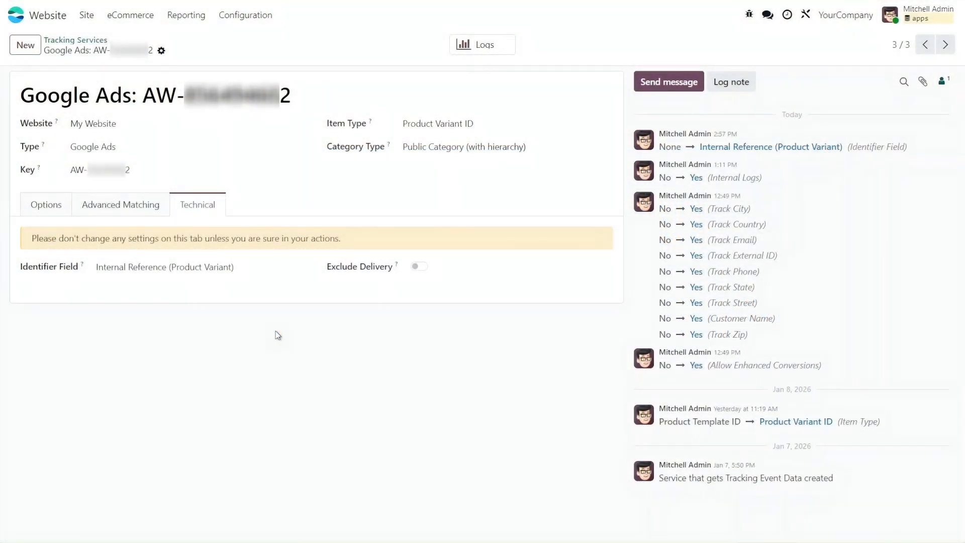
Enable Exclude Delivery in the Google Ads service's technical settings
click(419, 266)
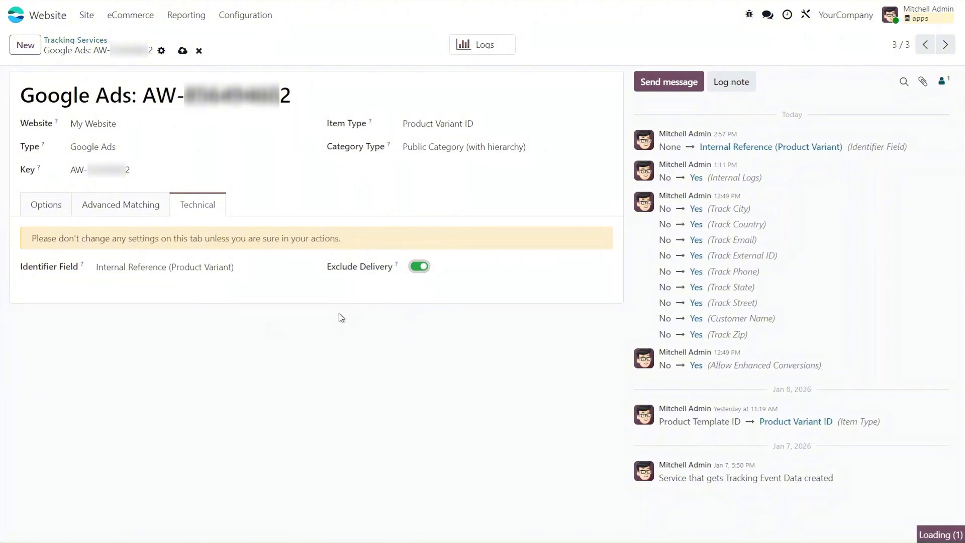